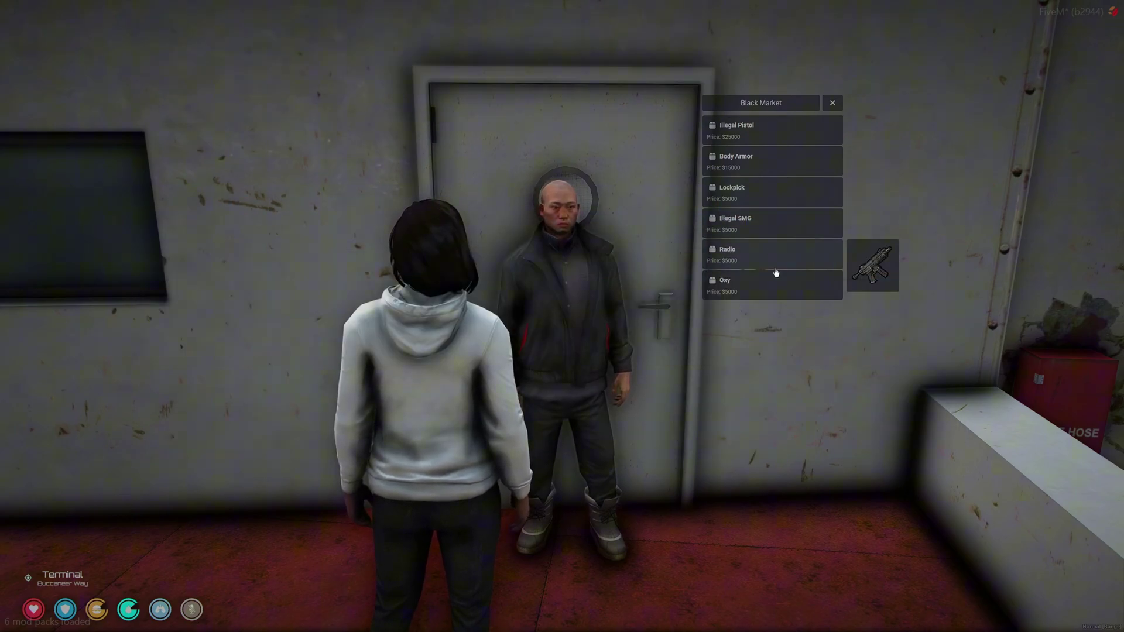
Order Oxy from the Black Market dealer and set a map waypoint at the Item Pickup Location.
click(773, 287)
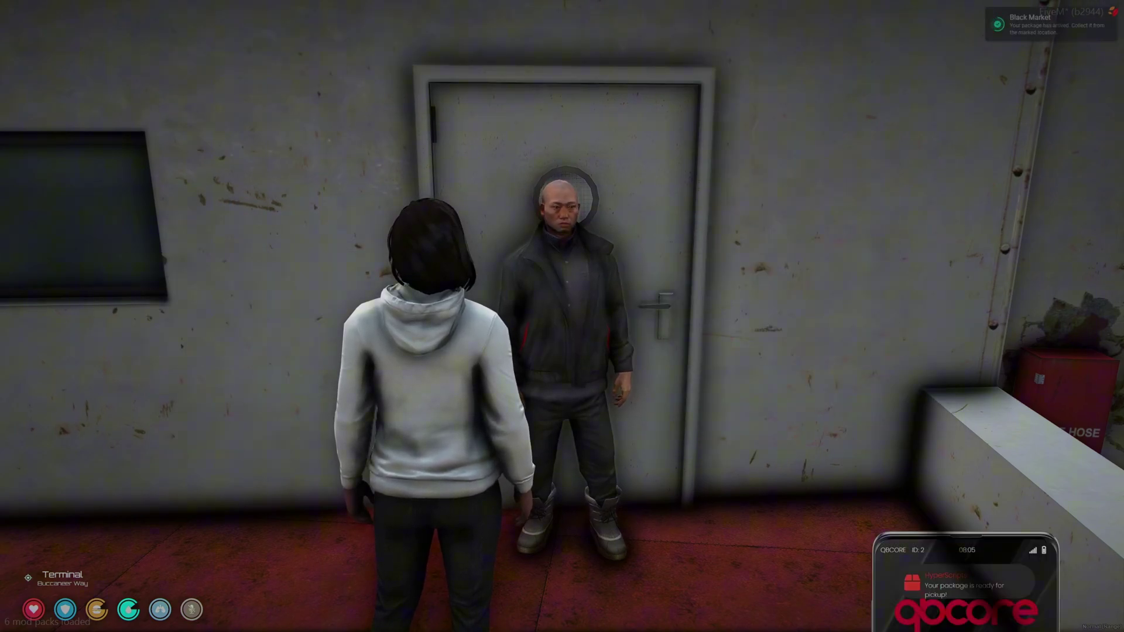
key(p)
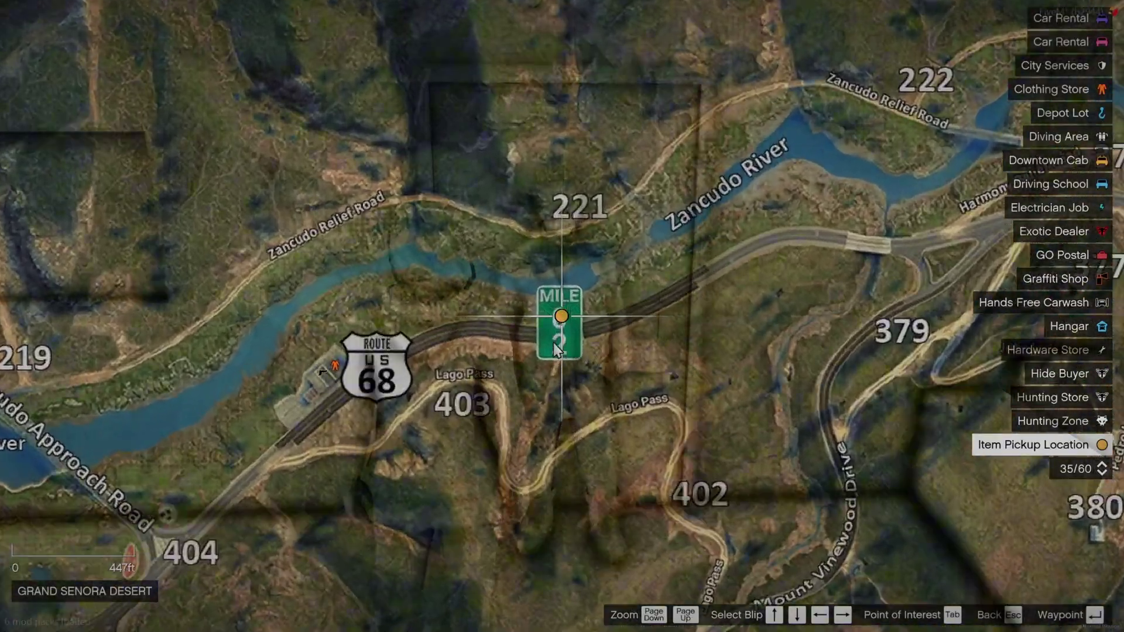
key(Return)
key(Escape)
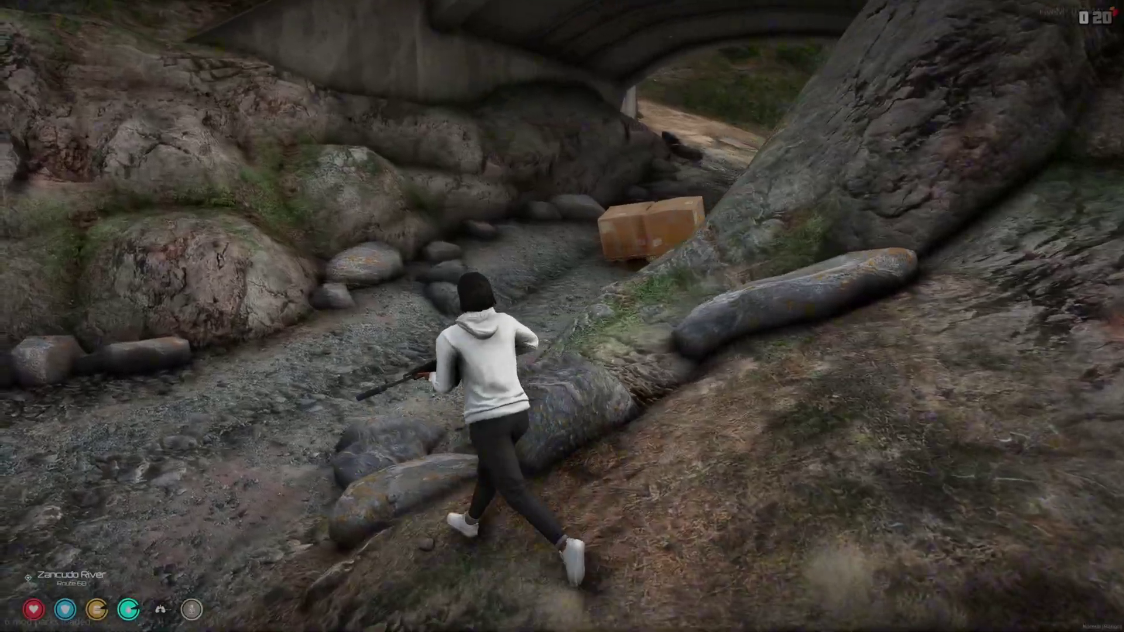
key(w)
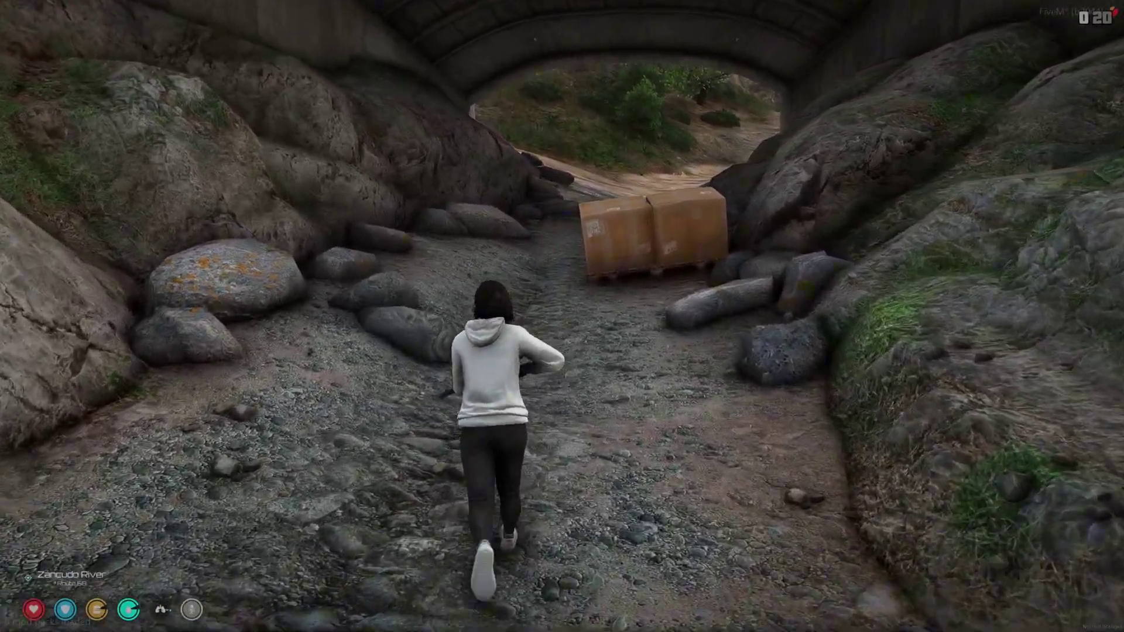
key(w)
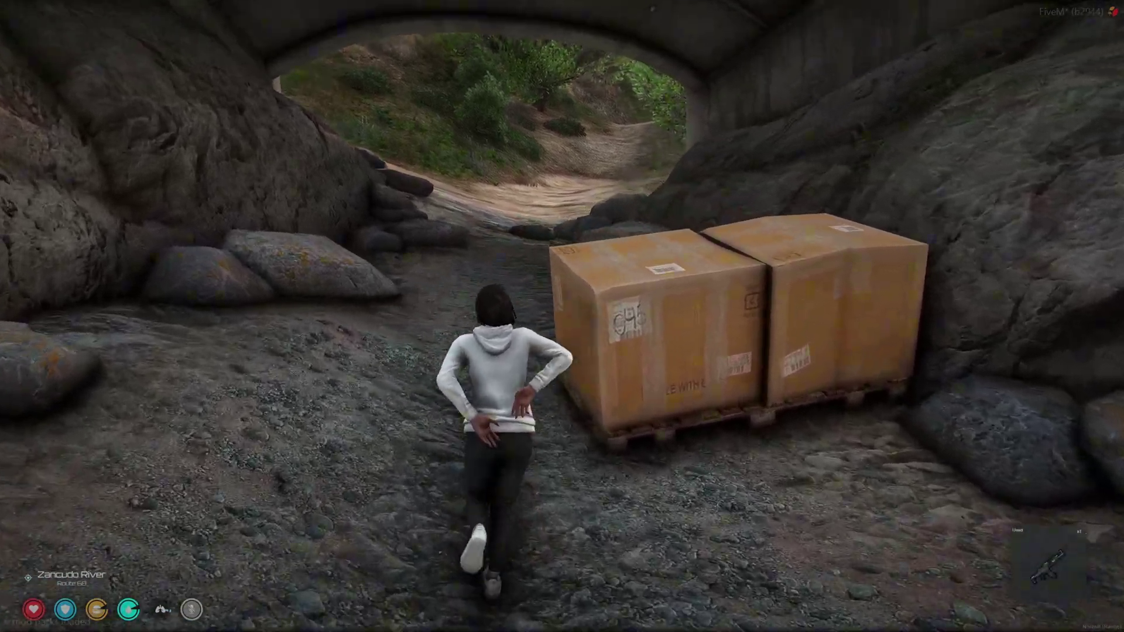
key(w)
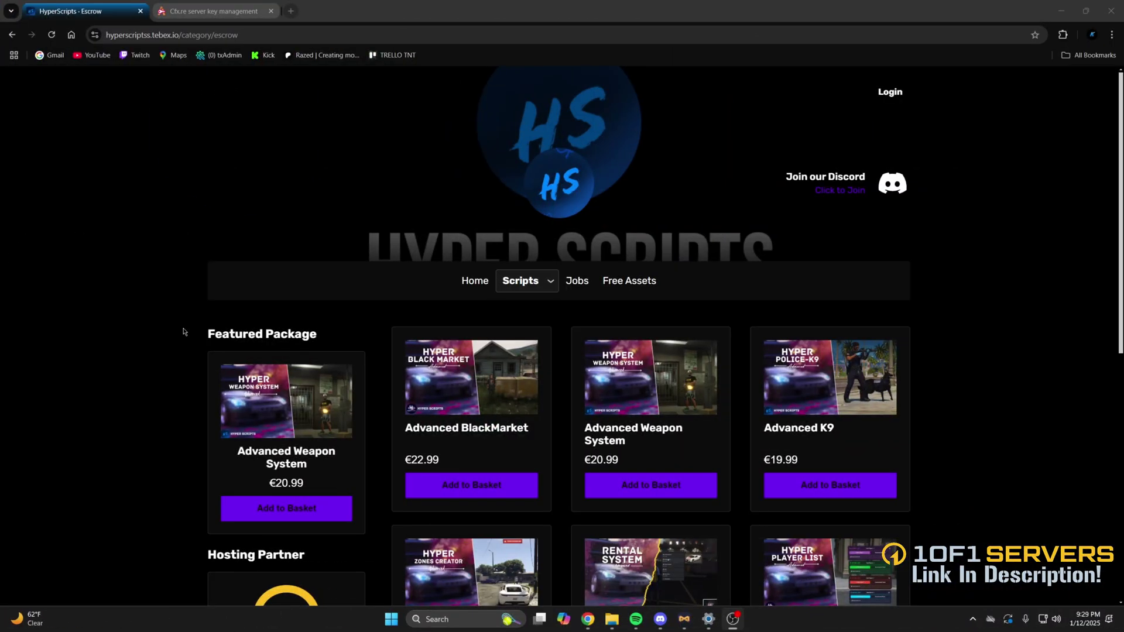
Open the Advanced BlackMarket product page in the HyperScripts store and review its description.
click(468, 376)
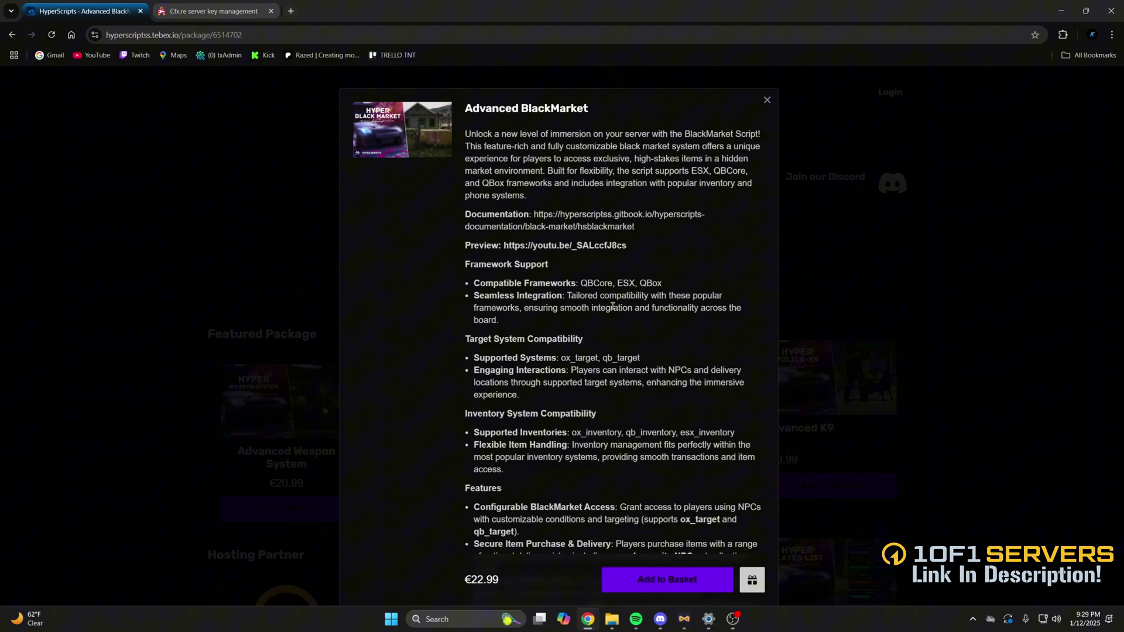
scroll(612, 307, down, 4)
scroll(608, 308, up, 4)
Download the hsBlackMarket asset from the Keymaster granted assets and open the downloaded archive.
click(213, 12)
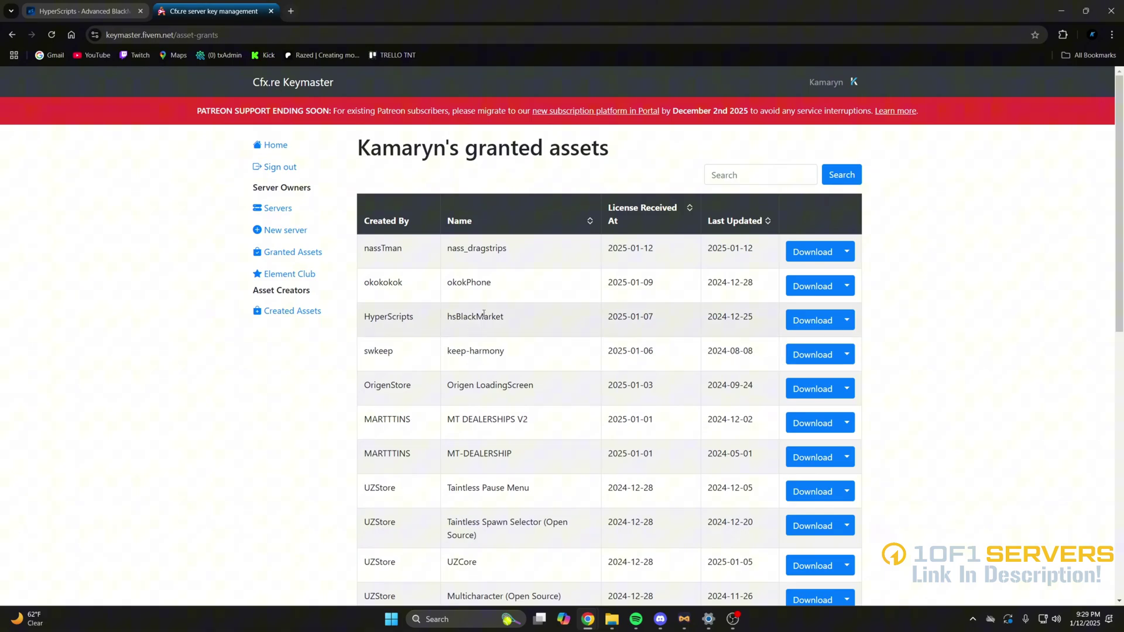
click(805, 321)
click(992, 65)
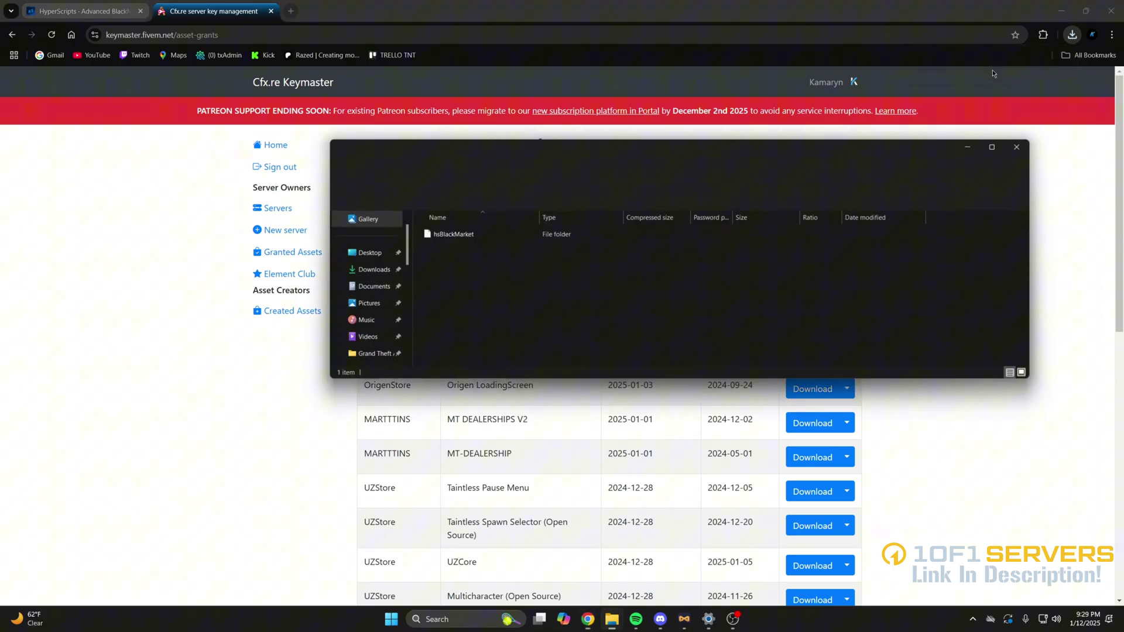
Copy the hsBlackMarket folder from the downloaded archive into the resources folder of QBCoreFramework_51A217.base.
mouse_move(614, 618)
click(554, 562)
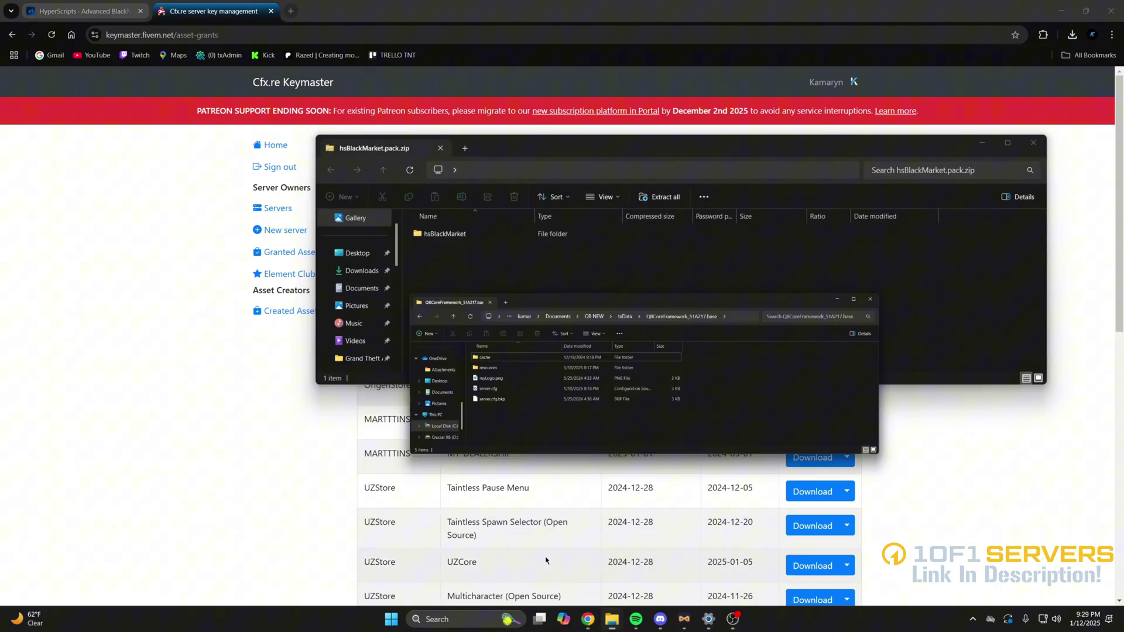
drag(520, 146, 228, 205)
click(559, 152)
drag(558, 152, 791, 186)
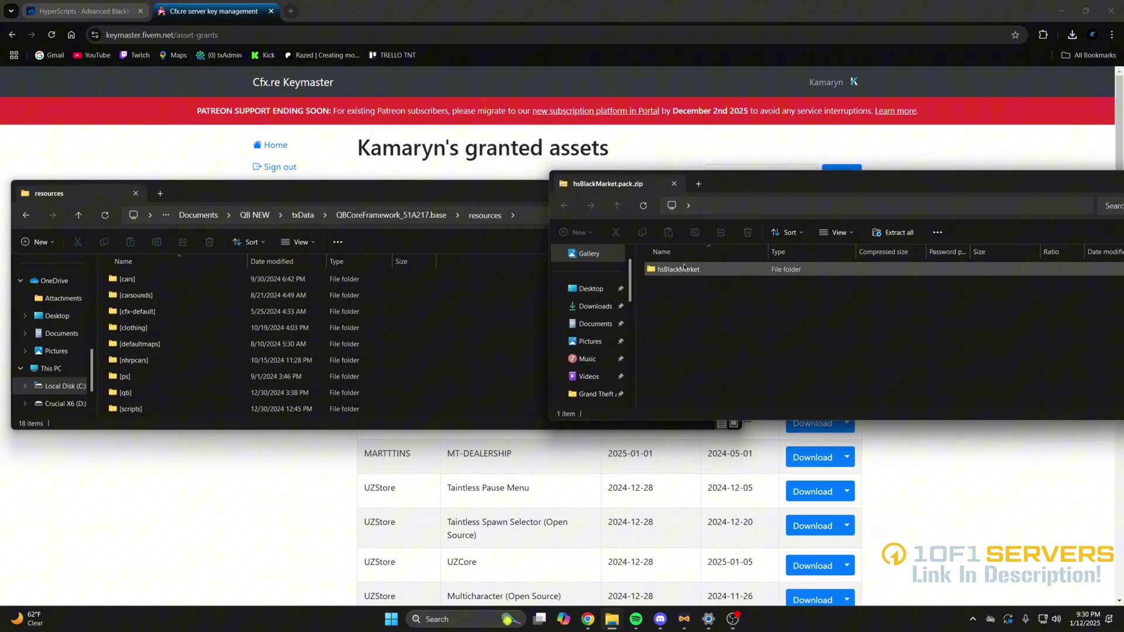
drag(673, 269, 485, 308)
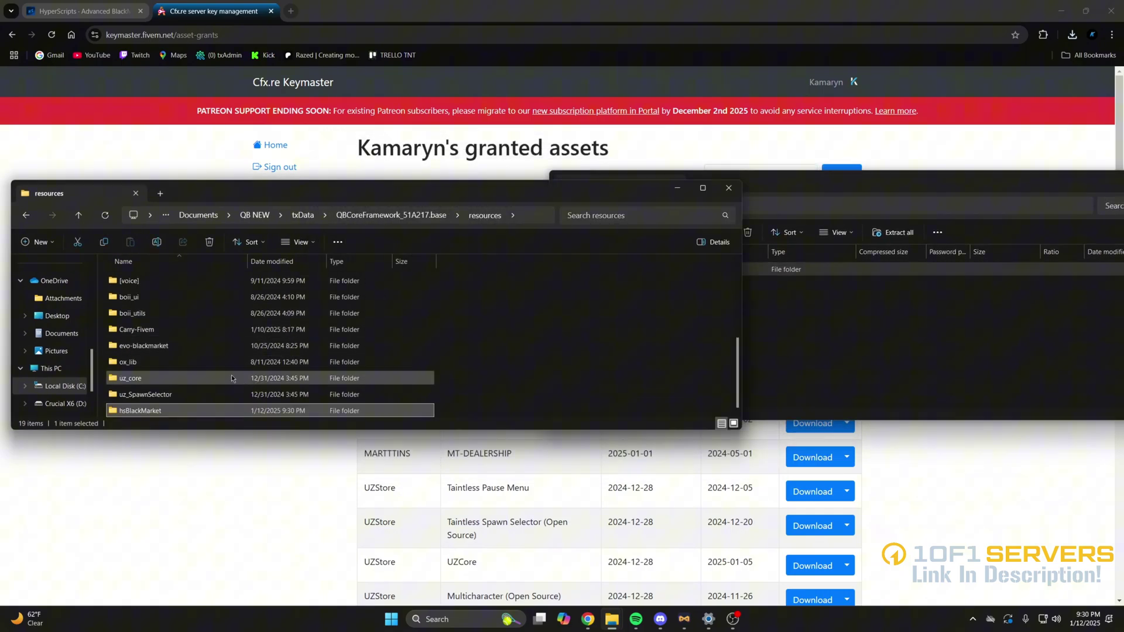
click(516, 363)
Add the line "ensure hsBlackMarket" below "ensure Carry-Fivem" in the server's server.cfg and save the file.
click(389, 216)
double_click(185, 326)
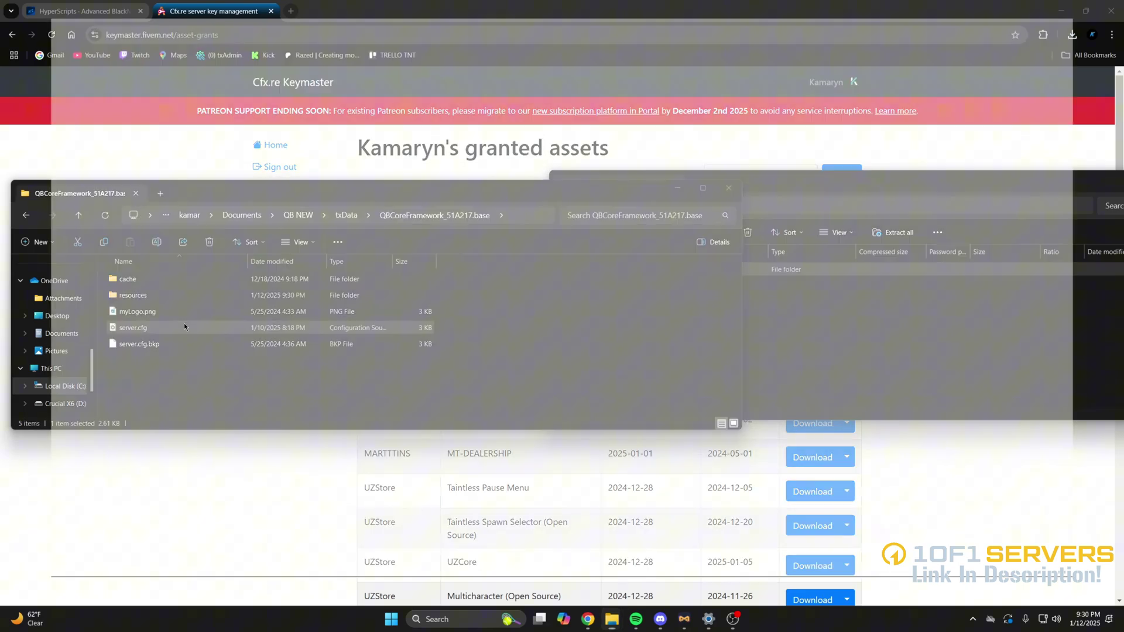
scroll(236, 325, down, 13)
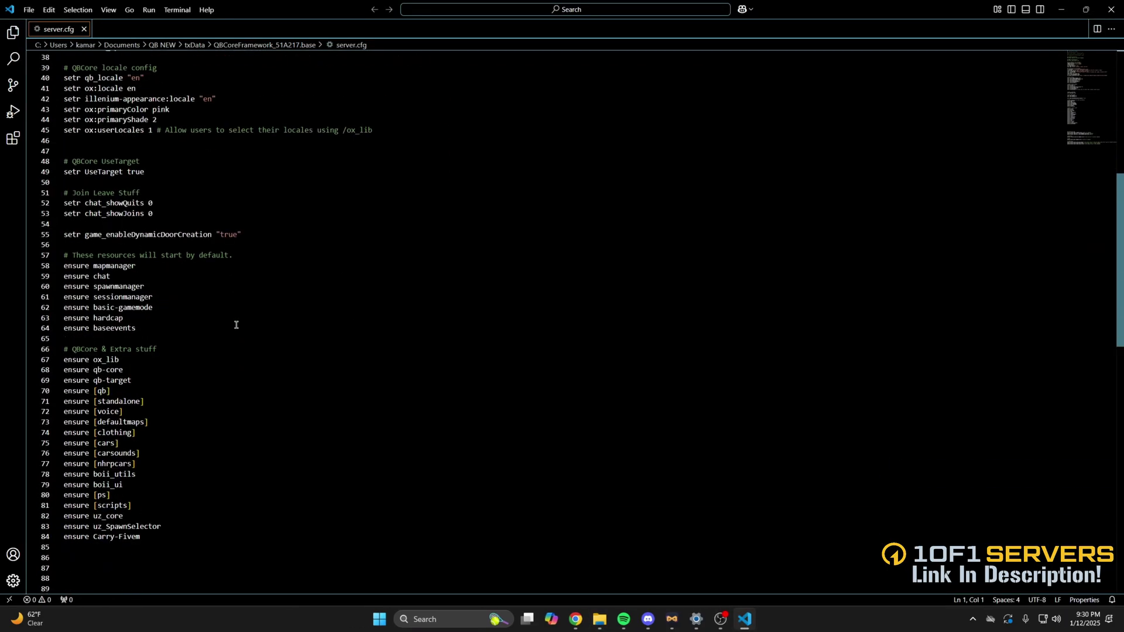
click(149, 510)
key(Return)
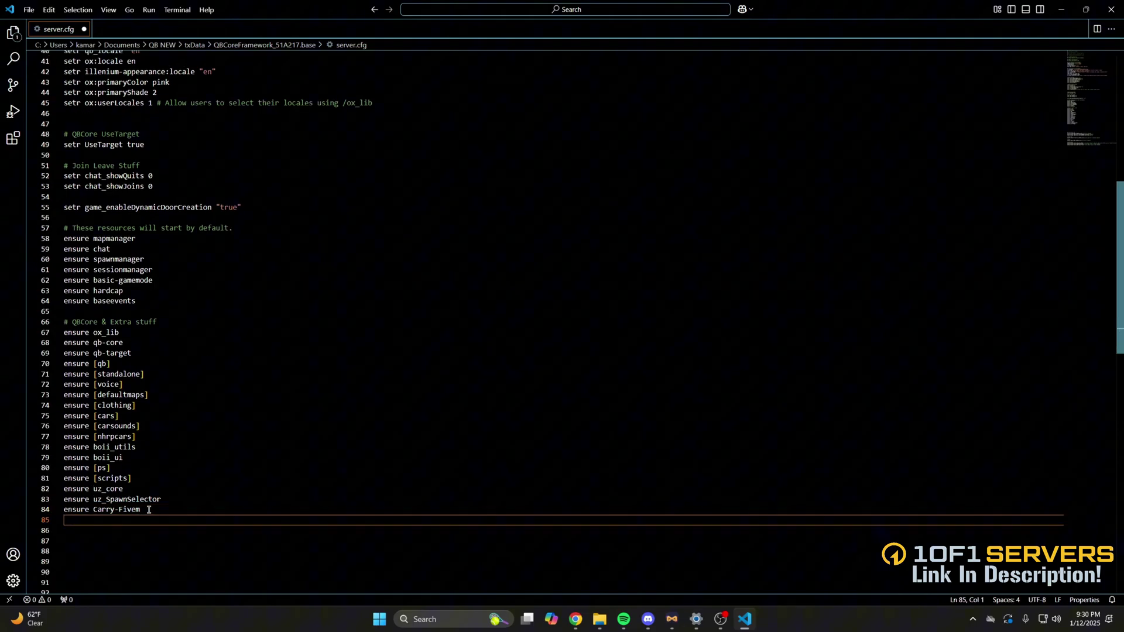
text(ensure hsBlackMarket)
click(28, 9)
click(58, 199)
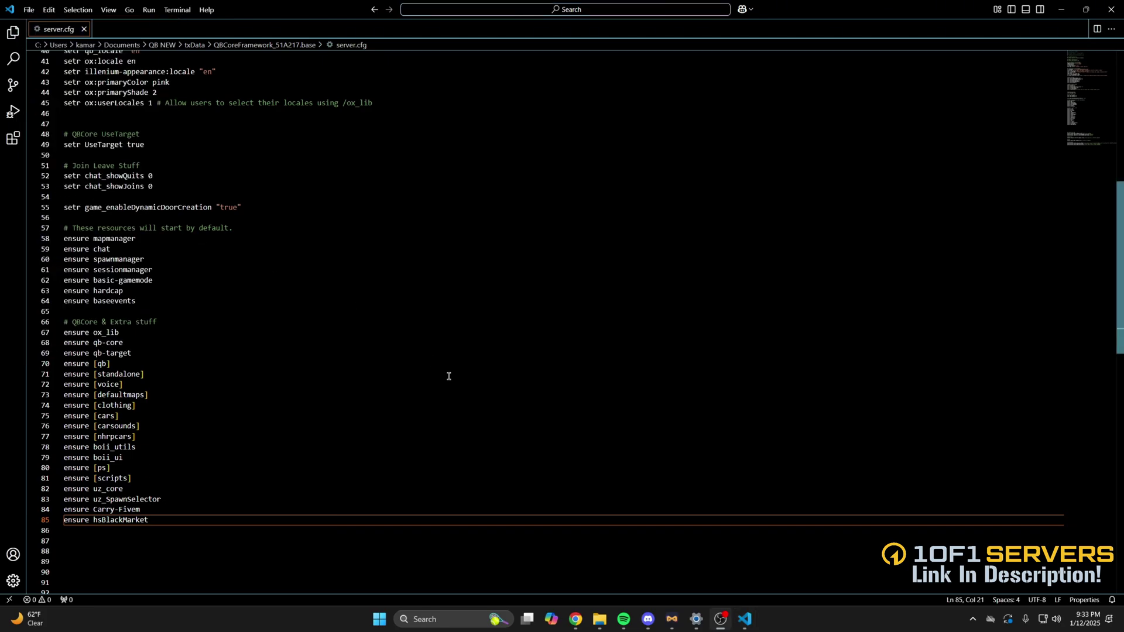
Open items.md from the installation! folder of the hsBlackMarket resource.
click(600, 619)
double_click(197, 301)
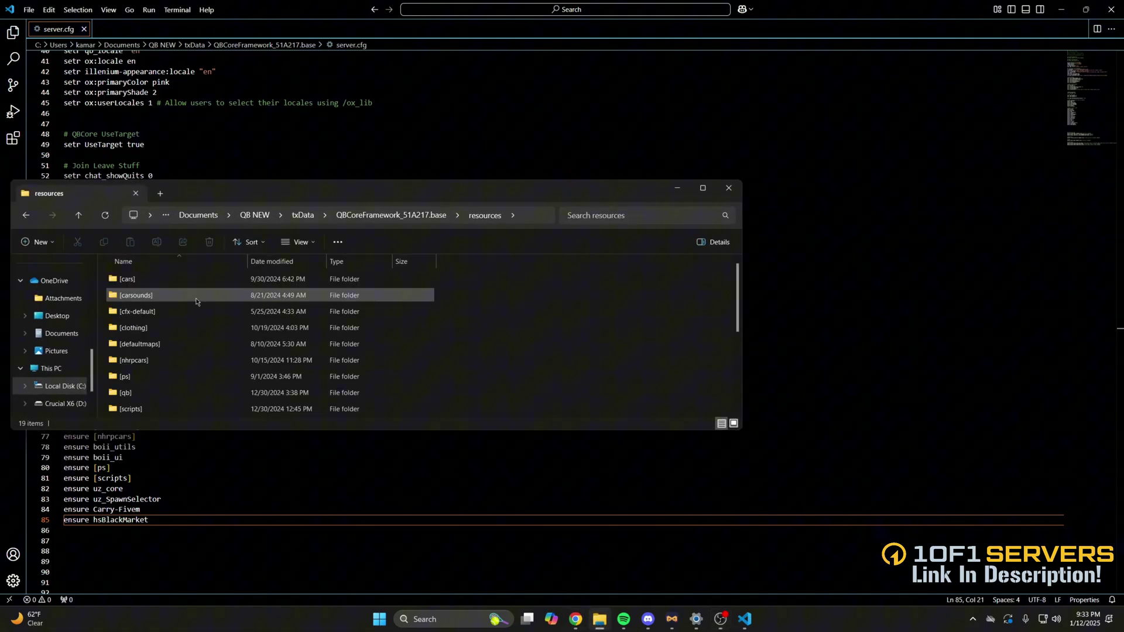
scroll(197, 309, down, 4)
double_click(186, 362)
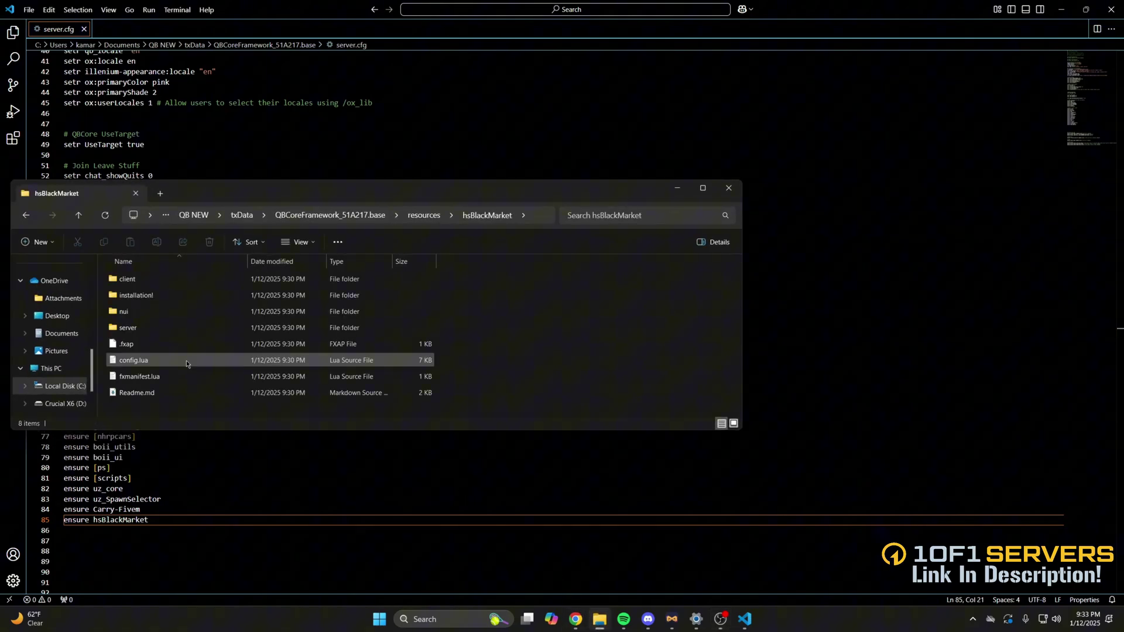
double_click(170, 296)
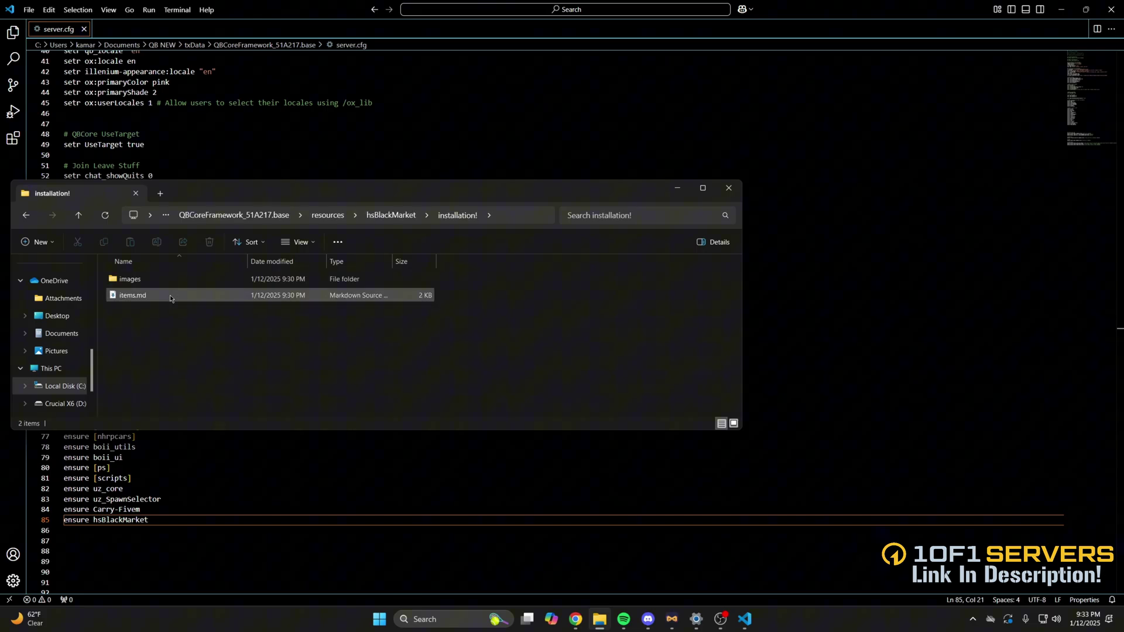
double_click(166, 296)
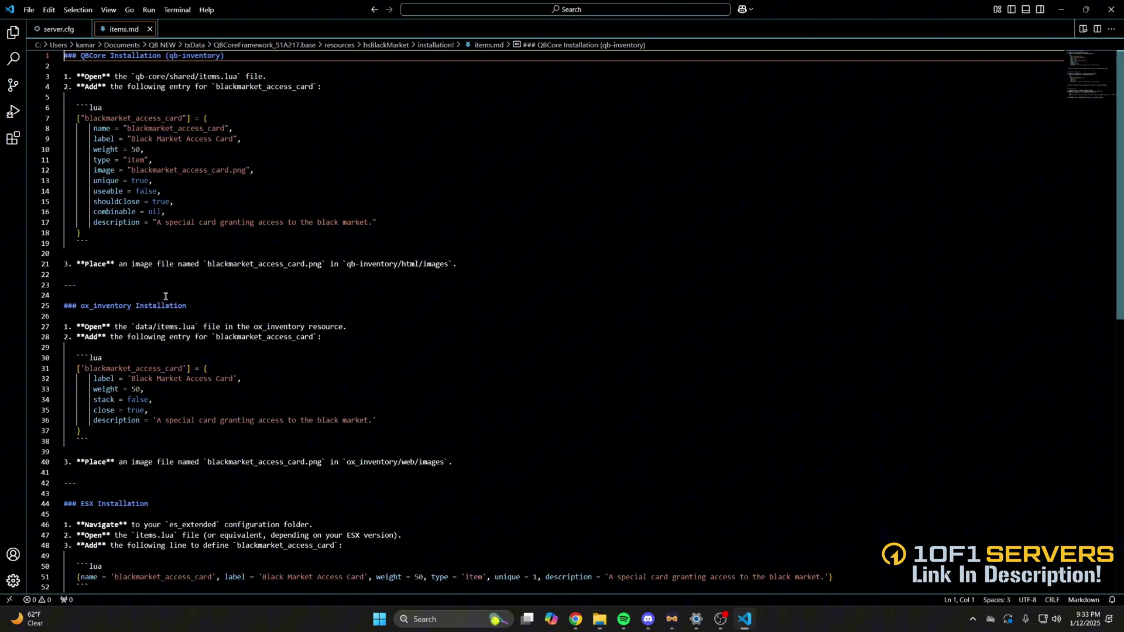
Copy the complete blackmarket_access_card entry from the QBCore (qb-inventory) installation section of items.md.
scroll(193, 206, down, 2)
scroll(194, 207, up, 1)
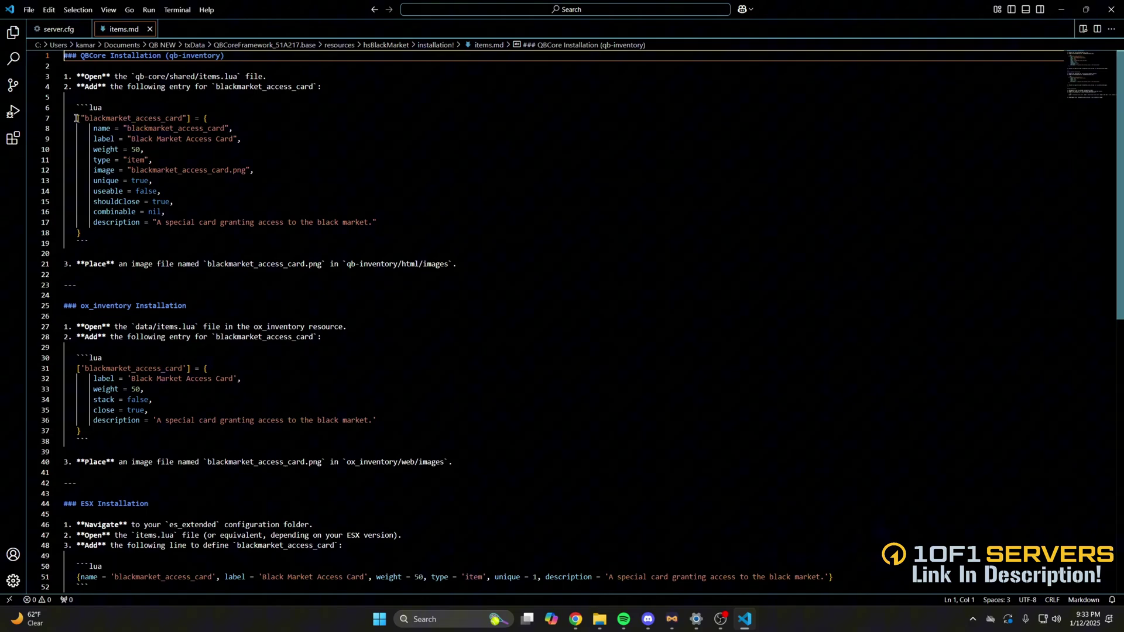
drag(77, 118, 237, 234)
key(ctrl+c)
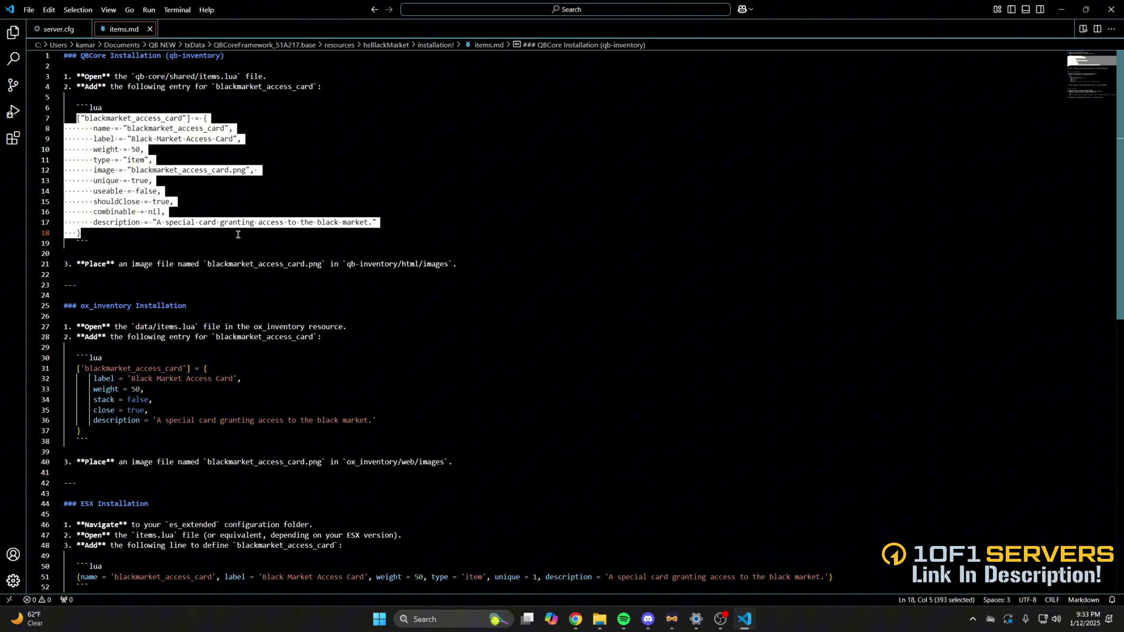
Open items.lua from the shared folder of qb-core inside the [qb] resources folder.
key(shift+alt+r)
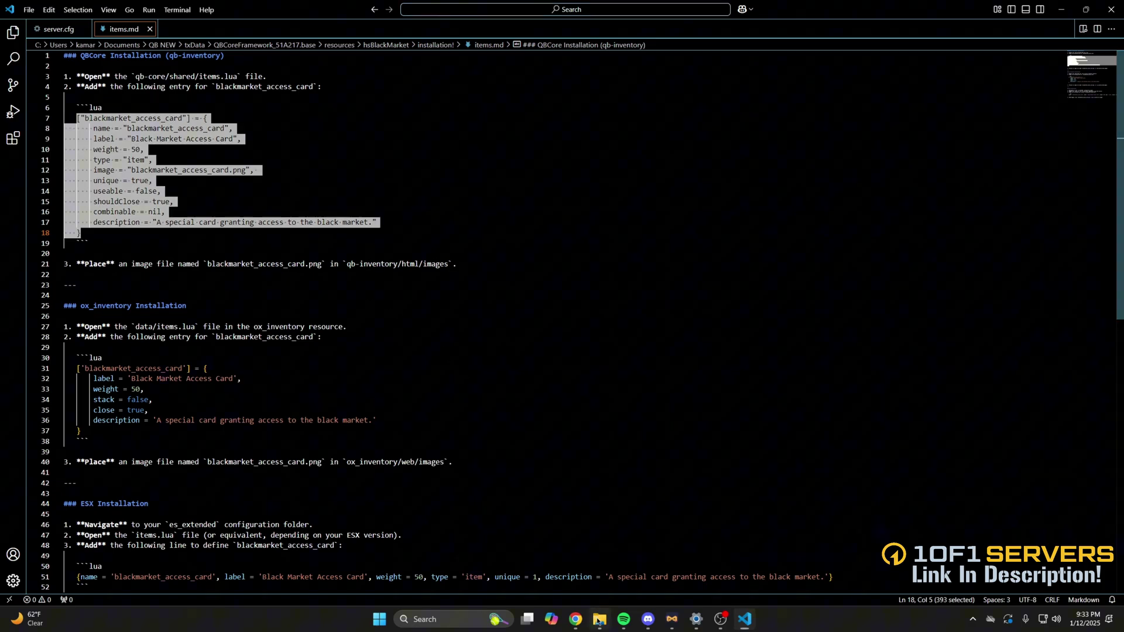
click(336, 219)
scroll(210, 328, up, 2)
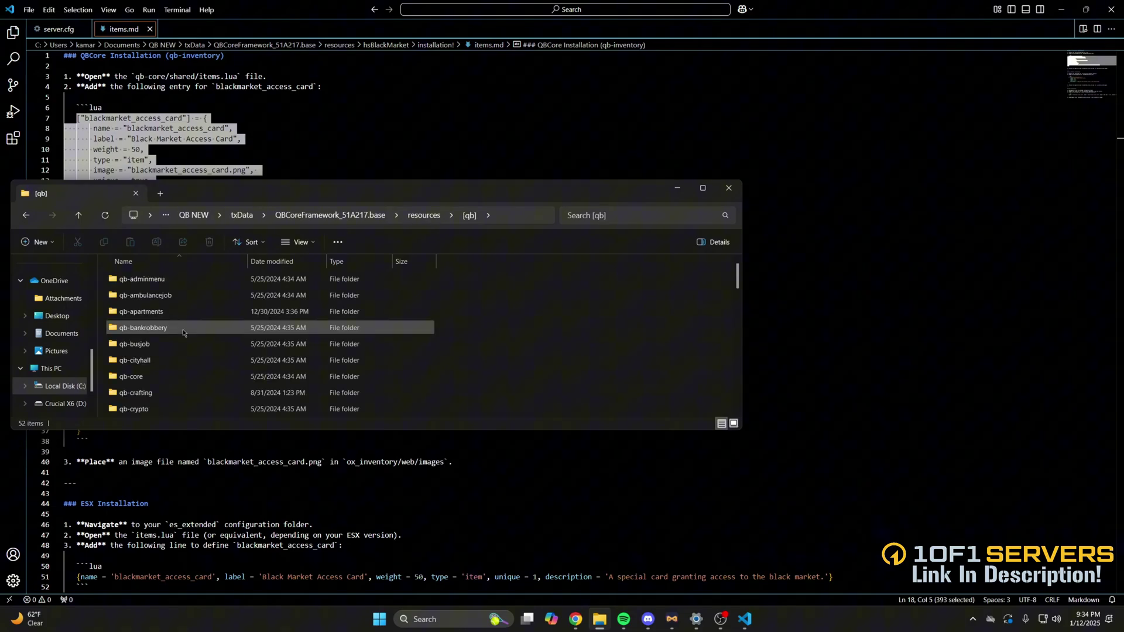
double_click(183, 332)
double_click(141, 331)
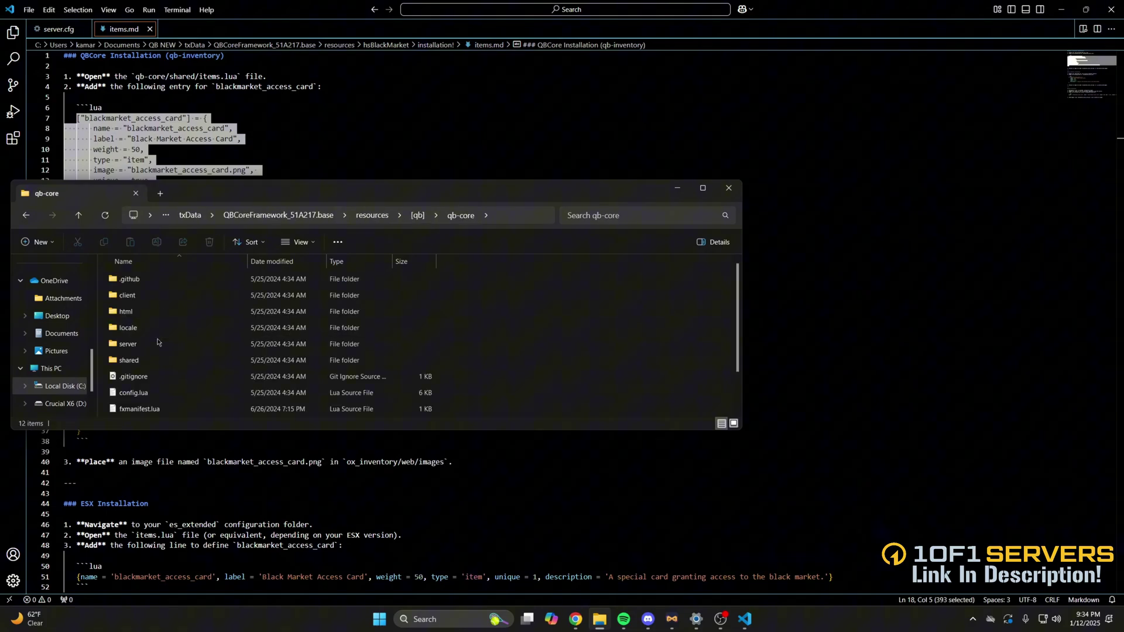
double_click(150, 360)
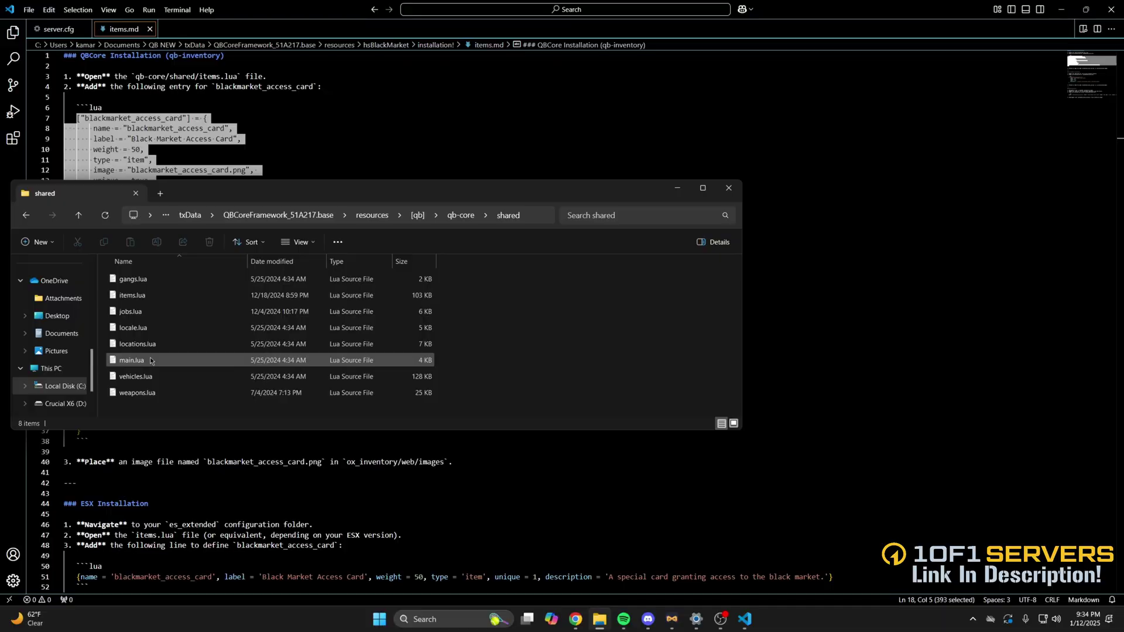
double_click(132, 296)
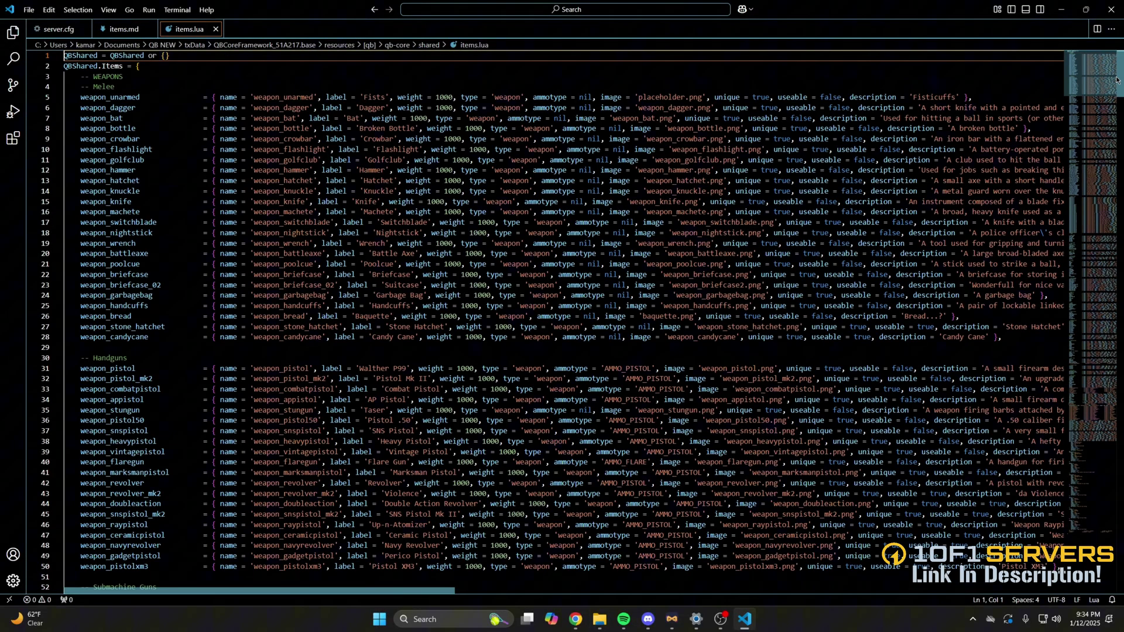
Paste the blackmarket_access_card entry at the end of the QBShared.Items table, add a trailing comma, and save items.lua.
drag(1118, 80, 1118, 544)
click(96, 416)
key(ctrl+v)
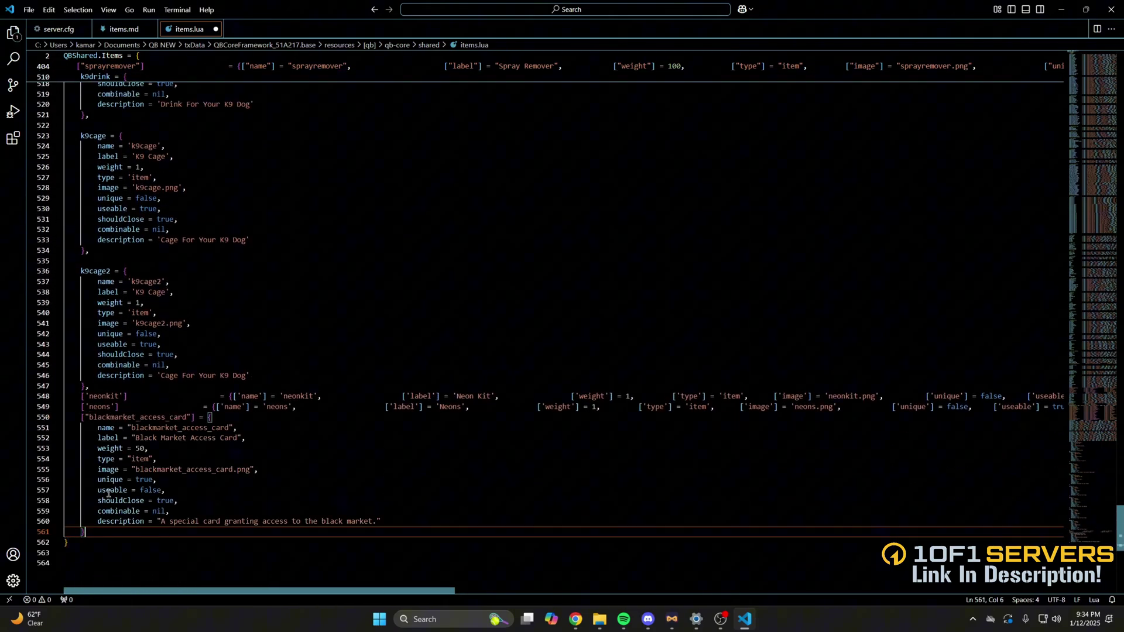
text(,)
key(ctrl+s)
Copy blackmarket_access_card.png from the images subfolder of hsBlackMarket's installation! folder.
click(600, 625)
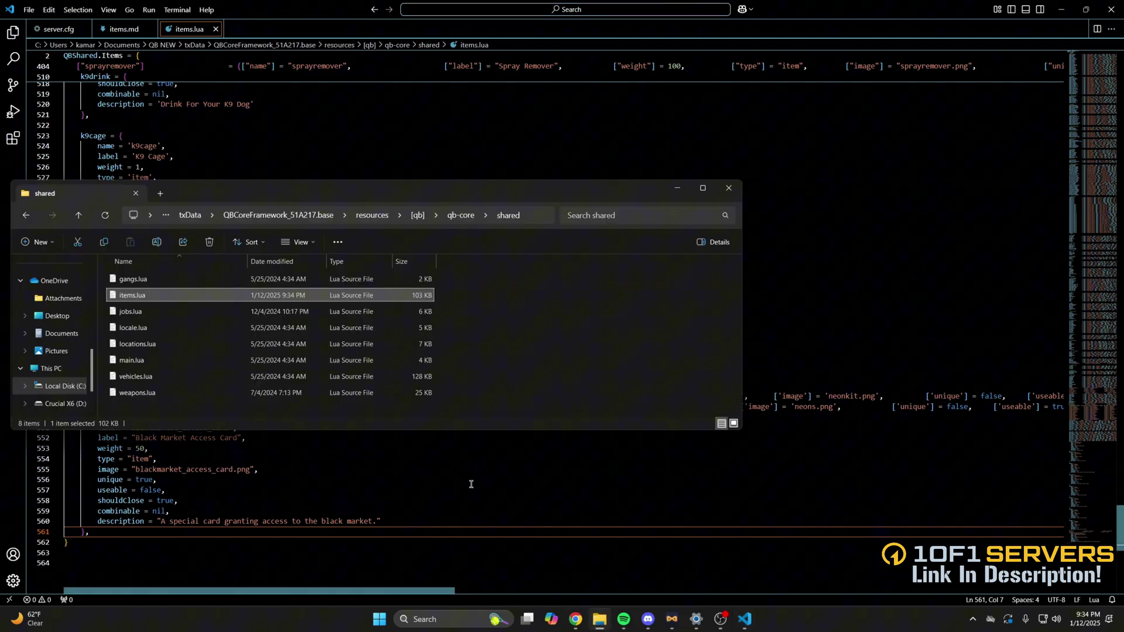
click(380, 215)
scroll(263, 336, down, 1)
scroll(264, 335, down, 3)
double_click(204, 361)
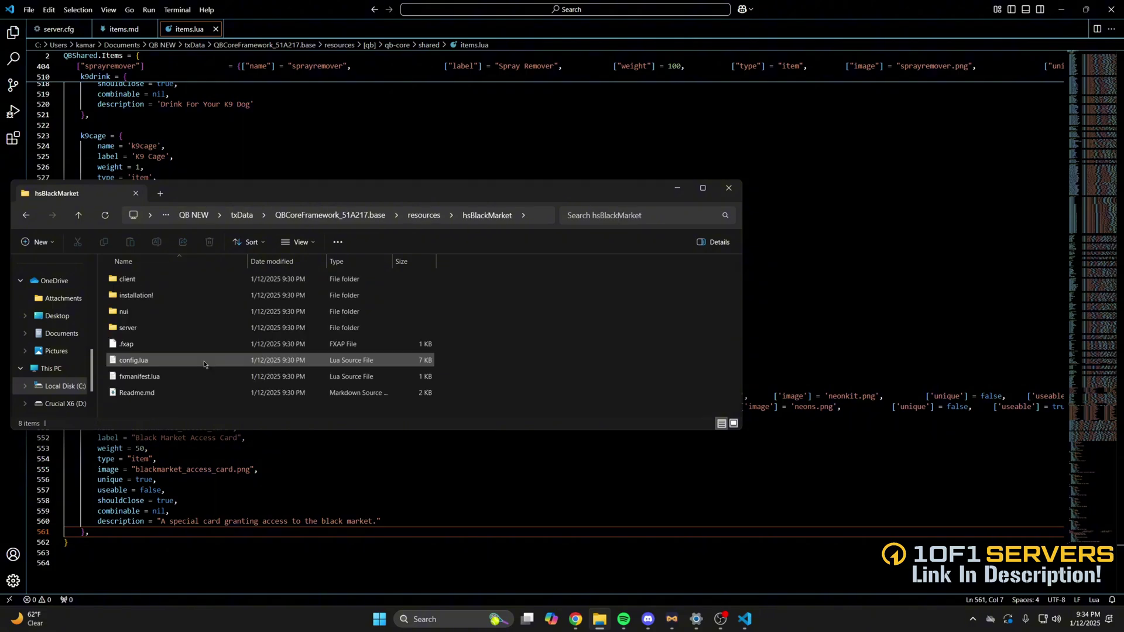
double_click(179, 297)
double_click(173, 281)
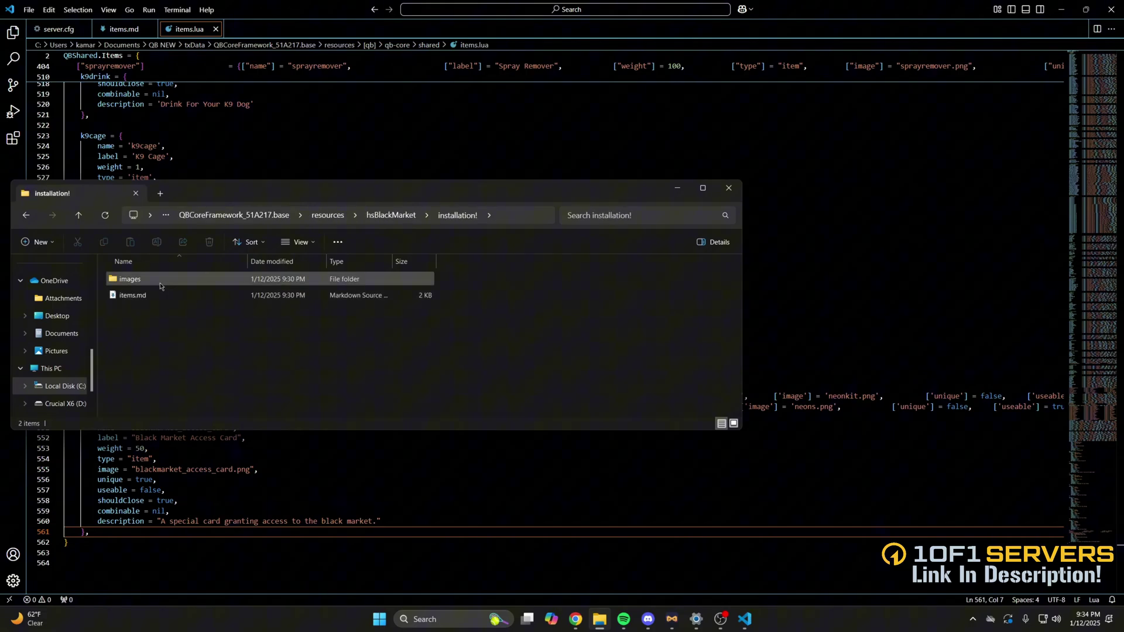
click(145, 296)
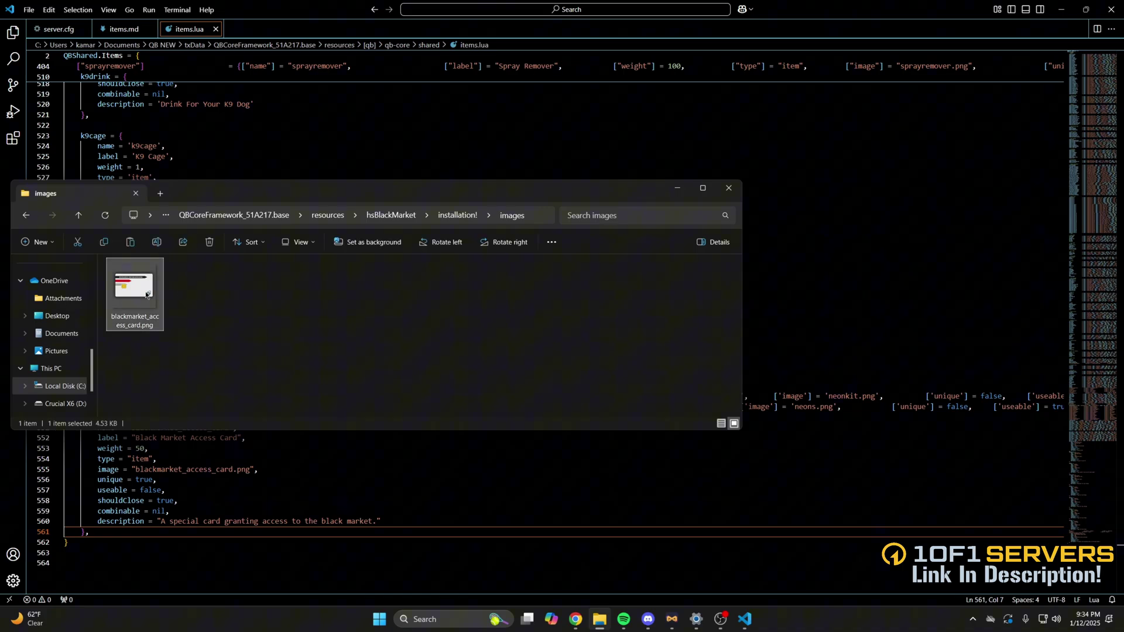
Paste blackmarket_access_card.png into the html/images folder of qb-inventory inside the [qb] resources folder.
click(328, 215)
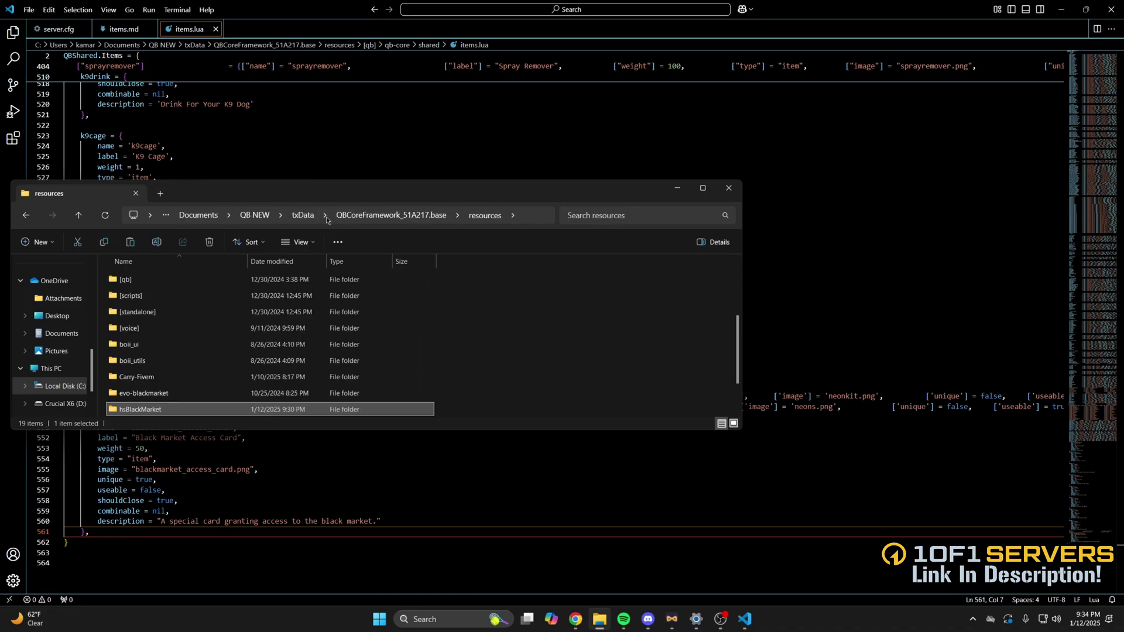
click(201, 345)
double_click(185, 325)
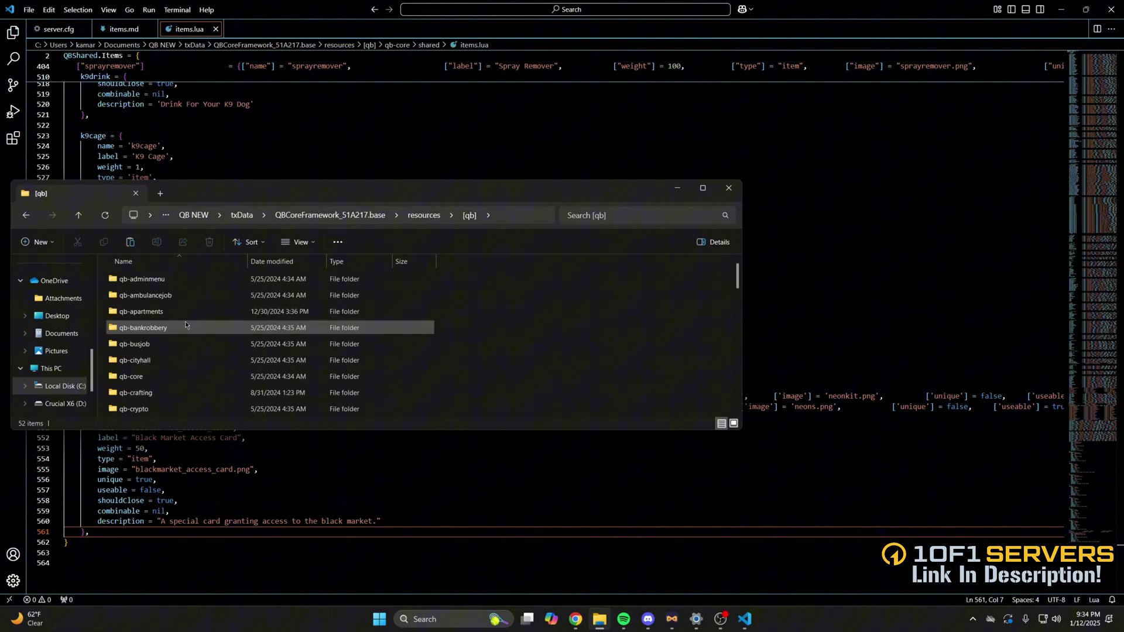
scroll(185, 328, down, 5)
scroll(185, 342, down, 2)
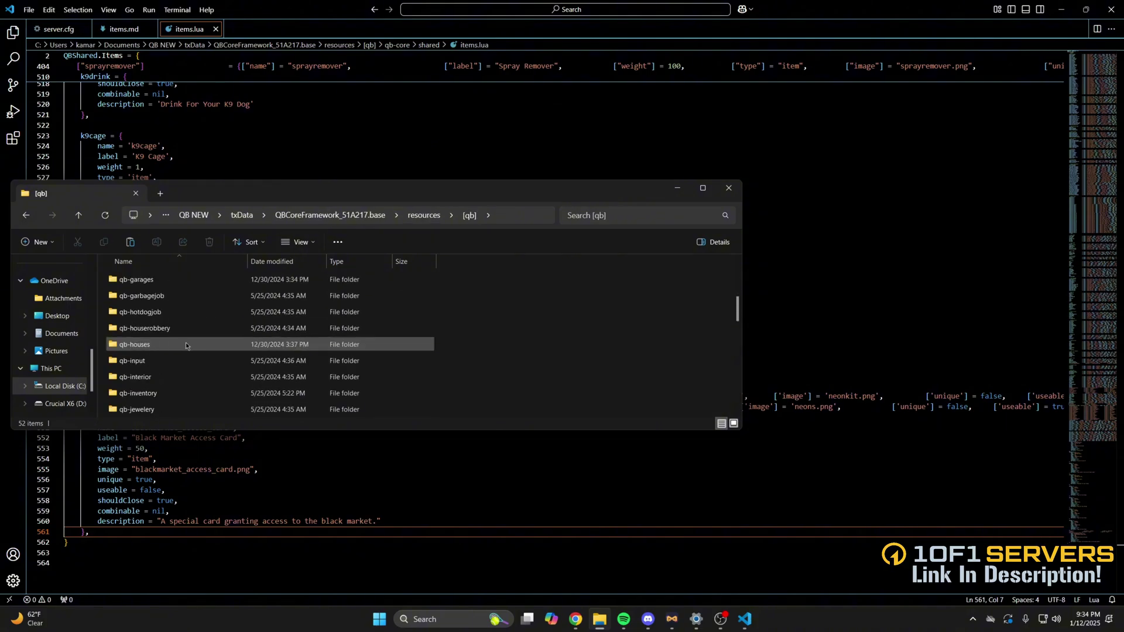
double_click(179, 393)
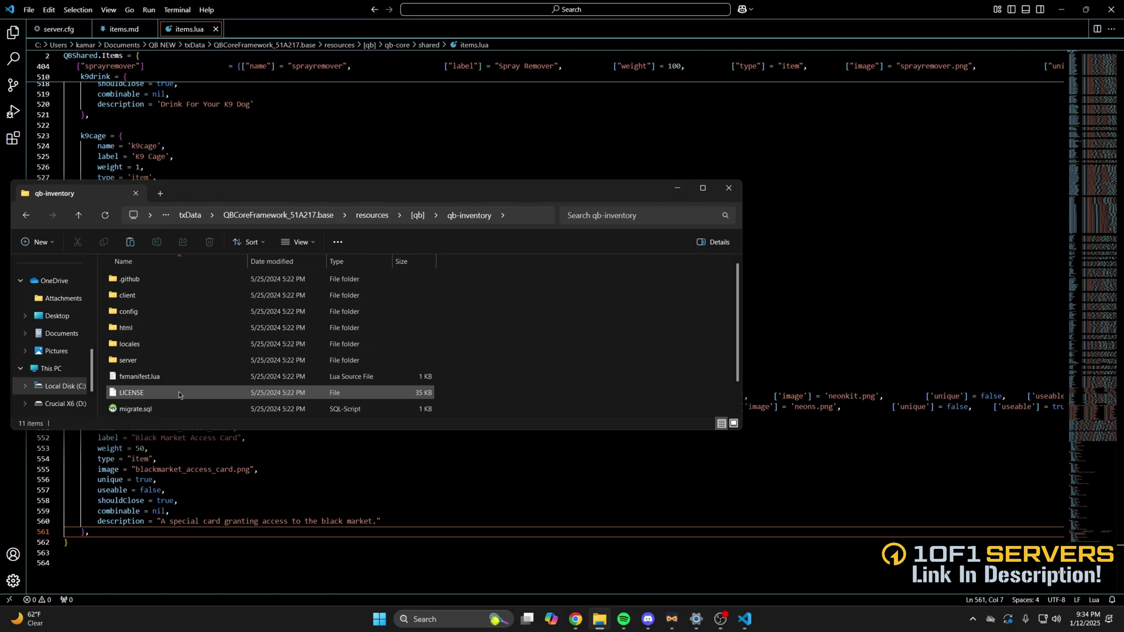
double_click(159, 327)
double_click(155, 282)
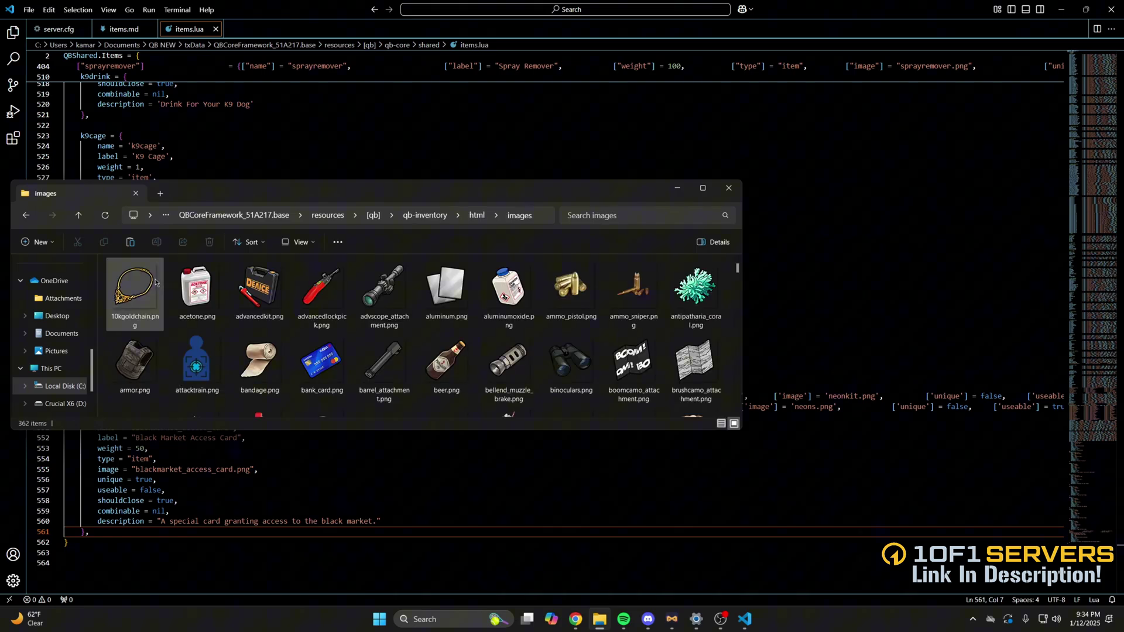
key(ctrl+v)
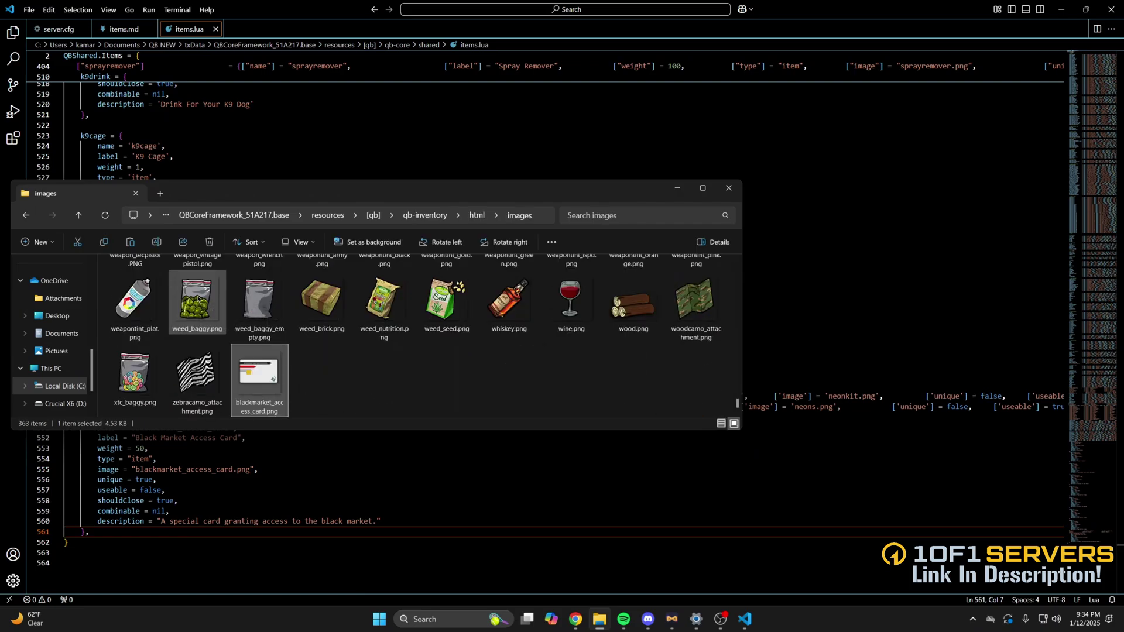
Open config.lua from the hsBlackMarket resource folder.
click(328, 214)
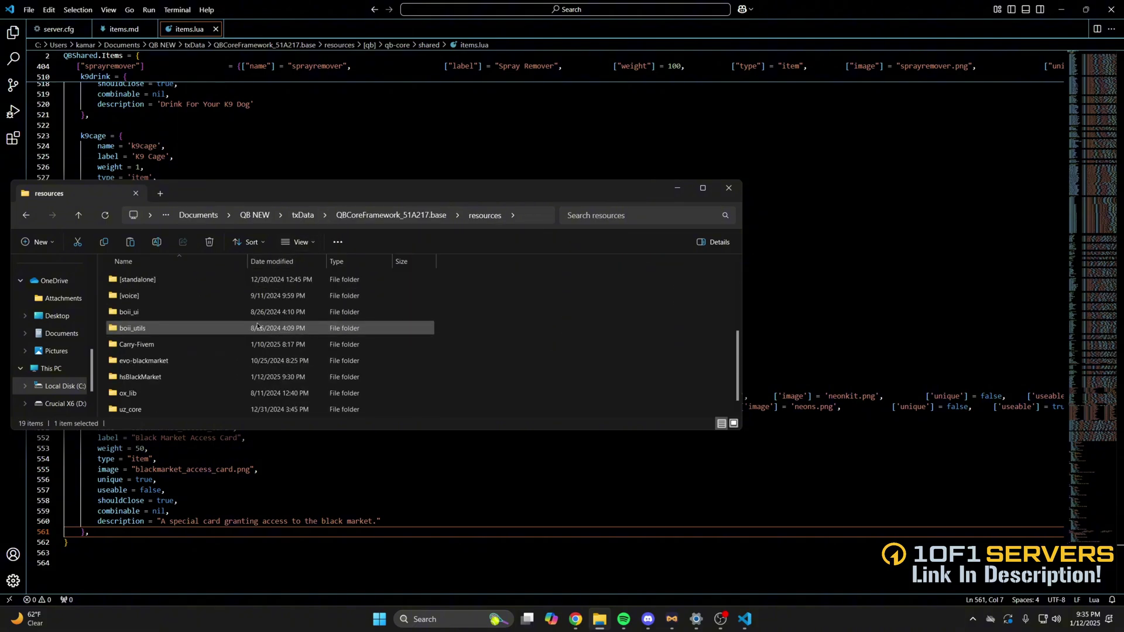
double_click(171, 376)
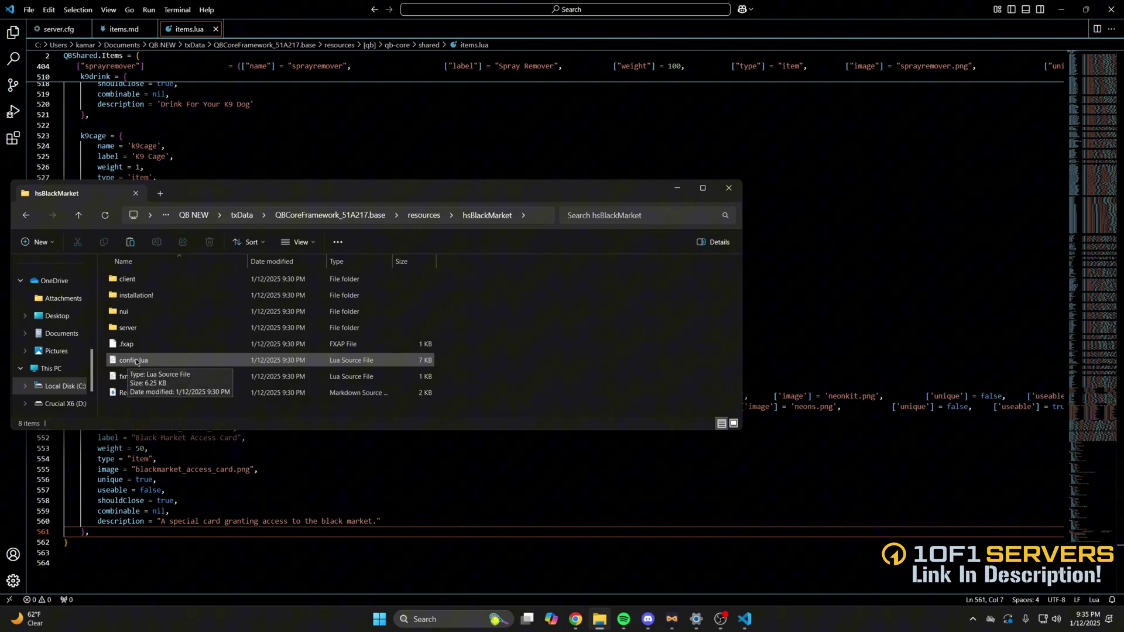
double_click(160, 362)
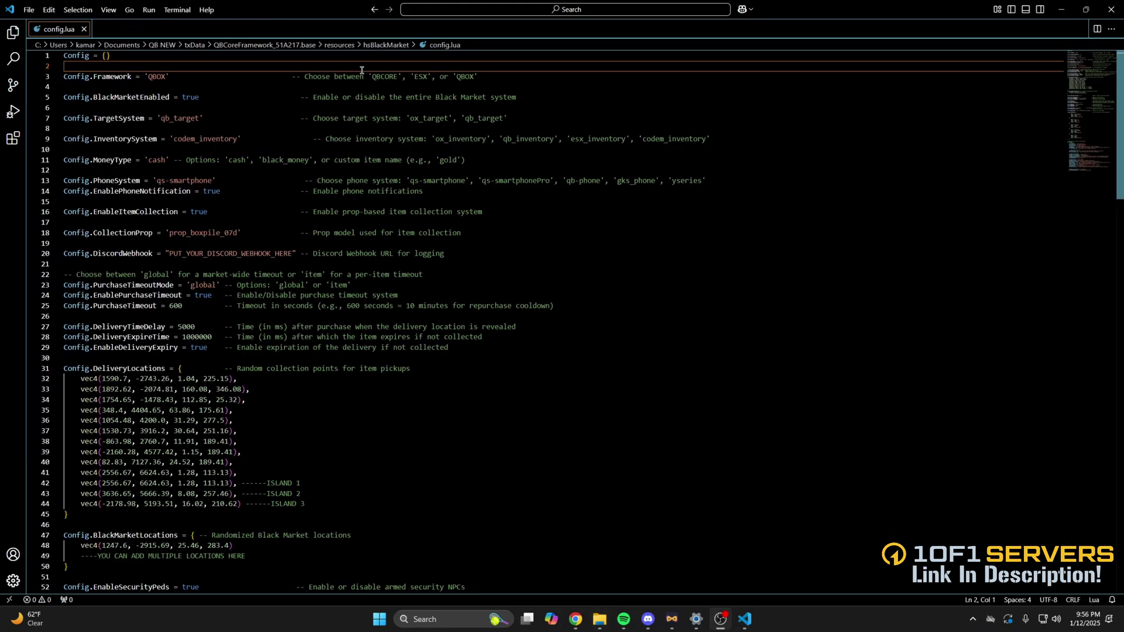
Set Config.Framework to 'QBCORE', Config.InventorySystem to 'qb_inventory' and Config.PhoneSystem to 'qb-phone' in config.lua.
double_click(152, 76)
text(QBCORE)
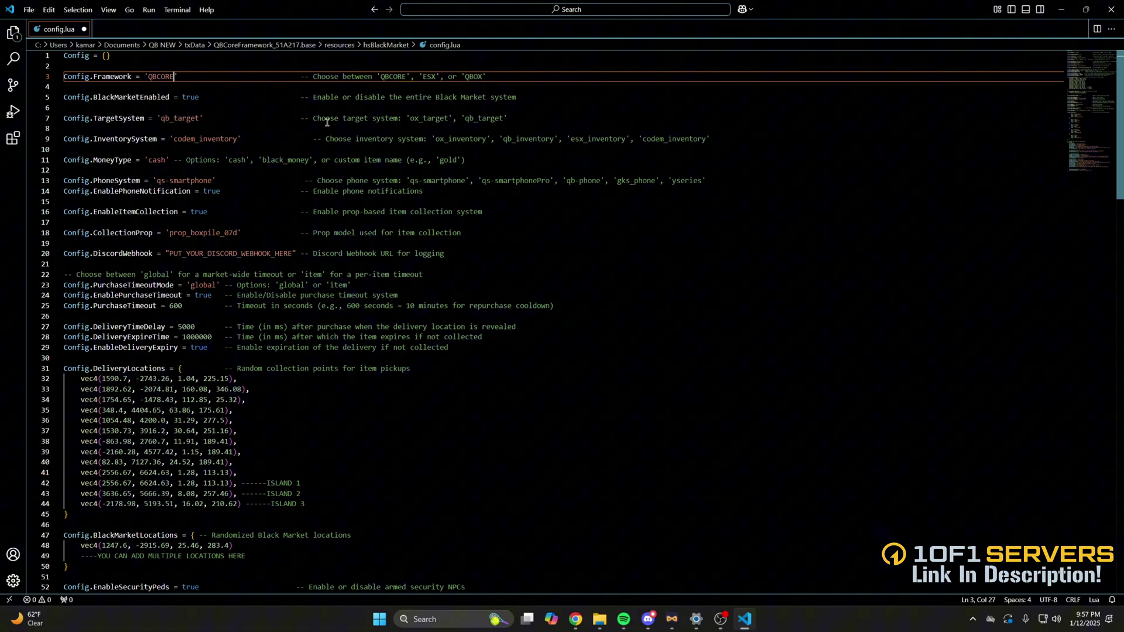
drag(195, 139, 174, 140)
text(qb)
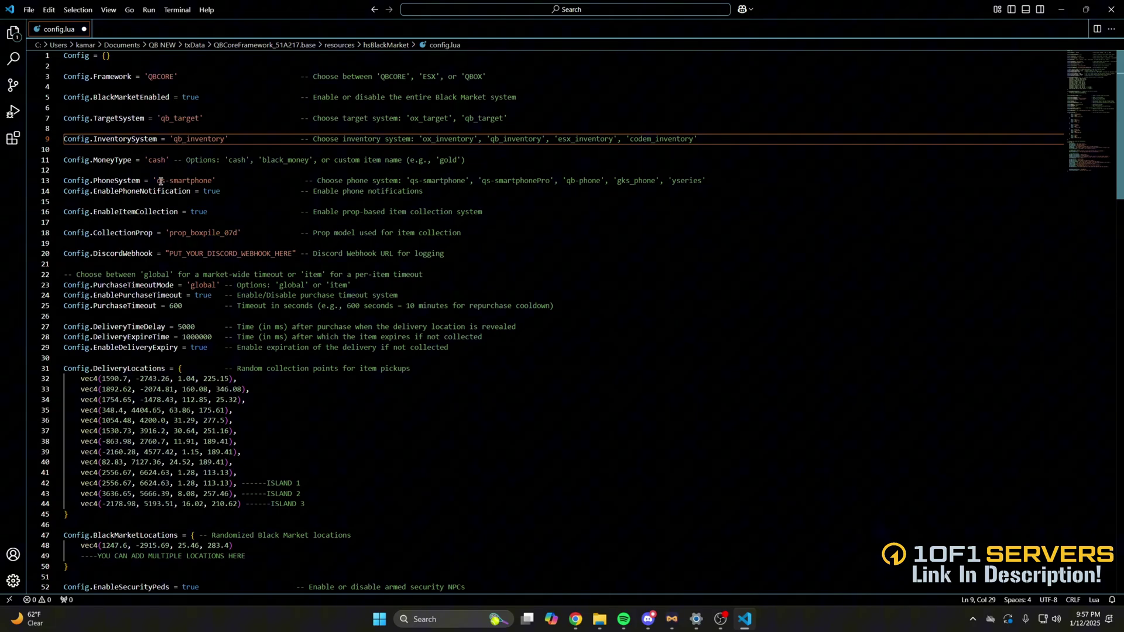
drag(157, 181, 211, 181)
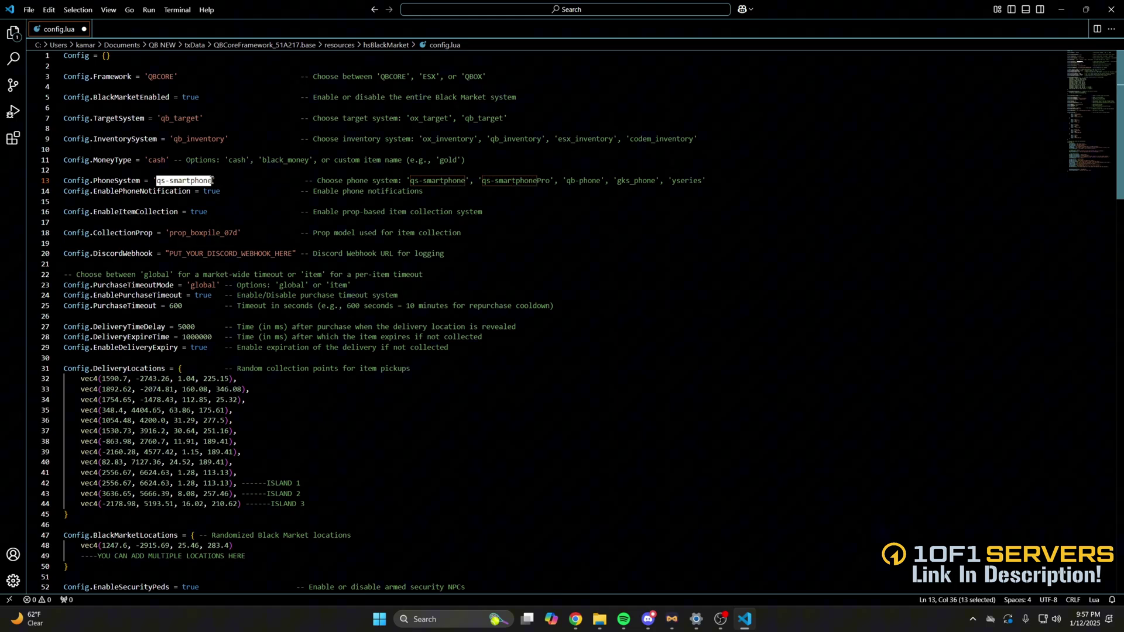
text(qb-phone)
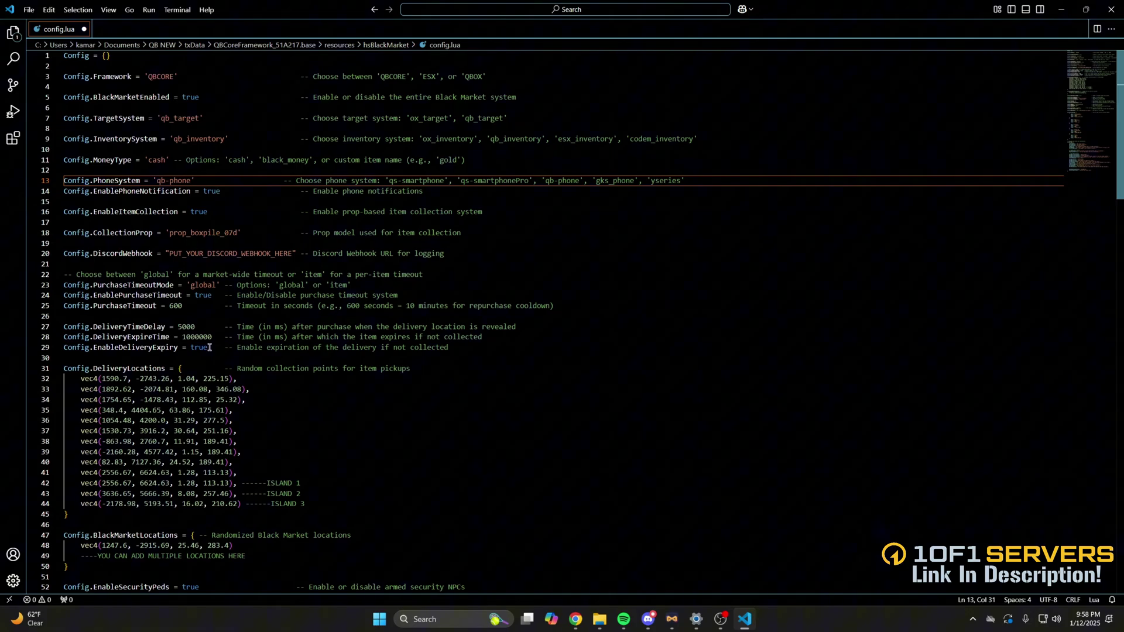
Review the delivery, location, security NPC, opening hours, access item and market item settings in config.lua.
scroll(209, 348, down, 5)
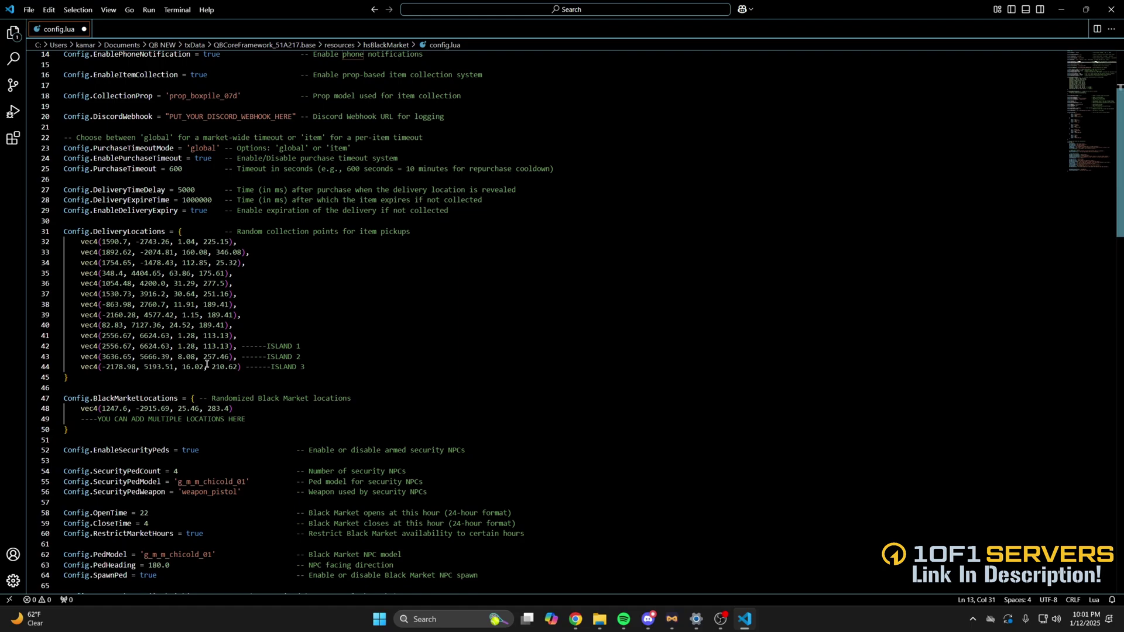
scroll(206, 363, down, 5)
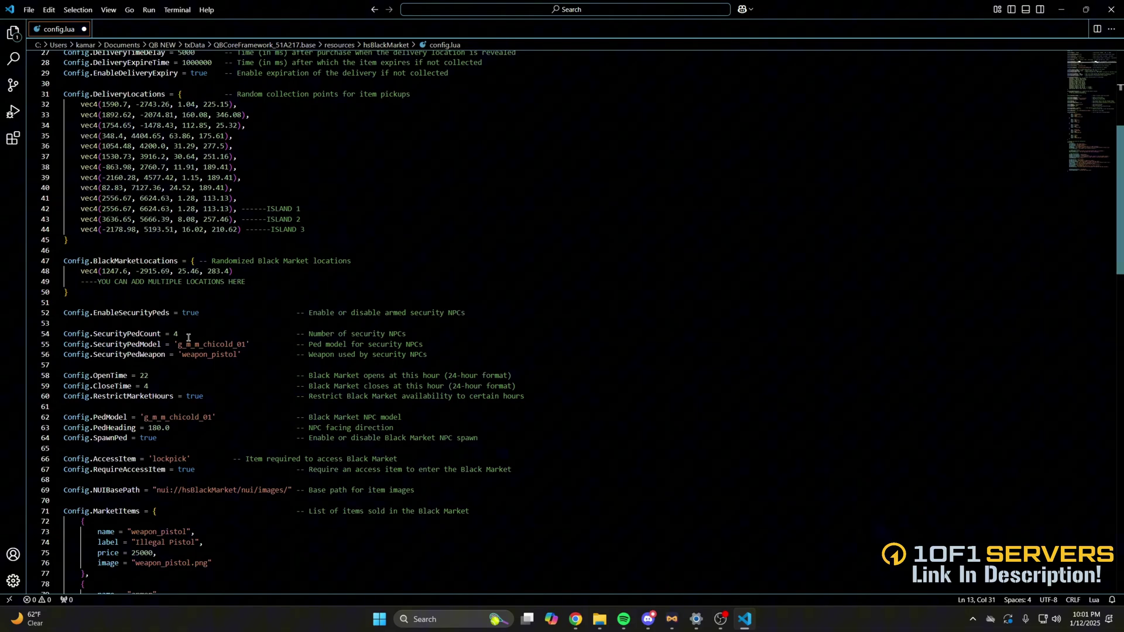
scroll(188, 338, down, 1)
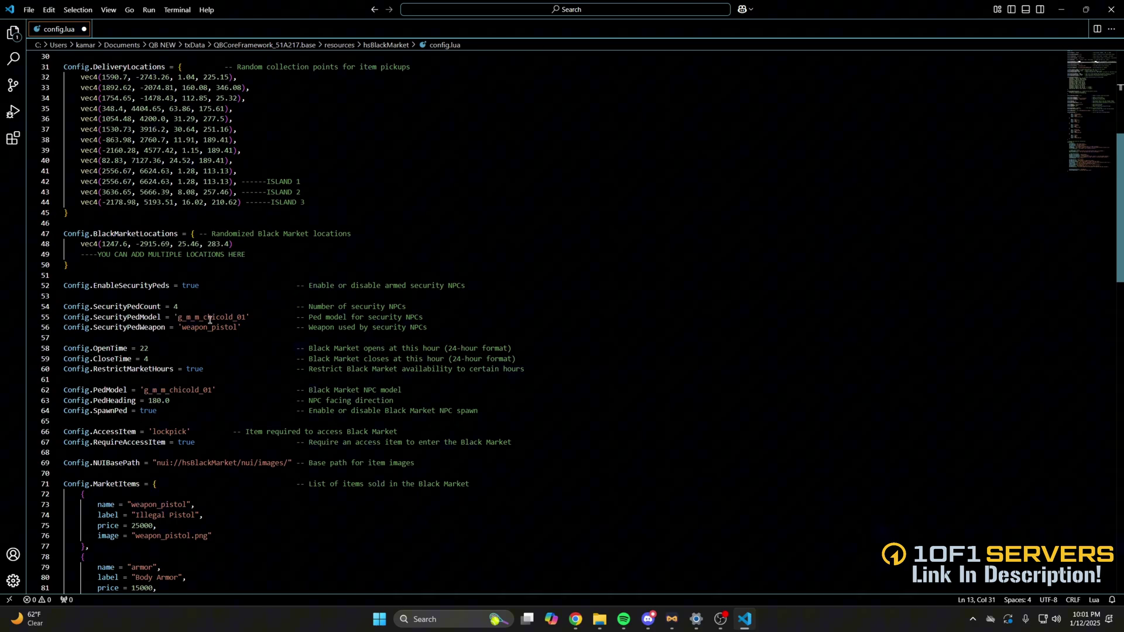
scroll(230, 329, down, 1)
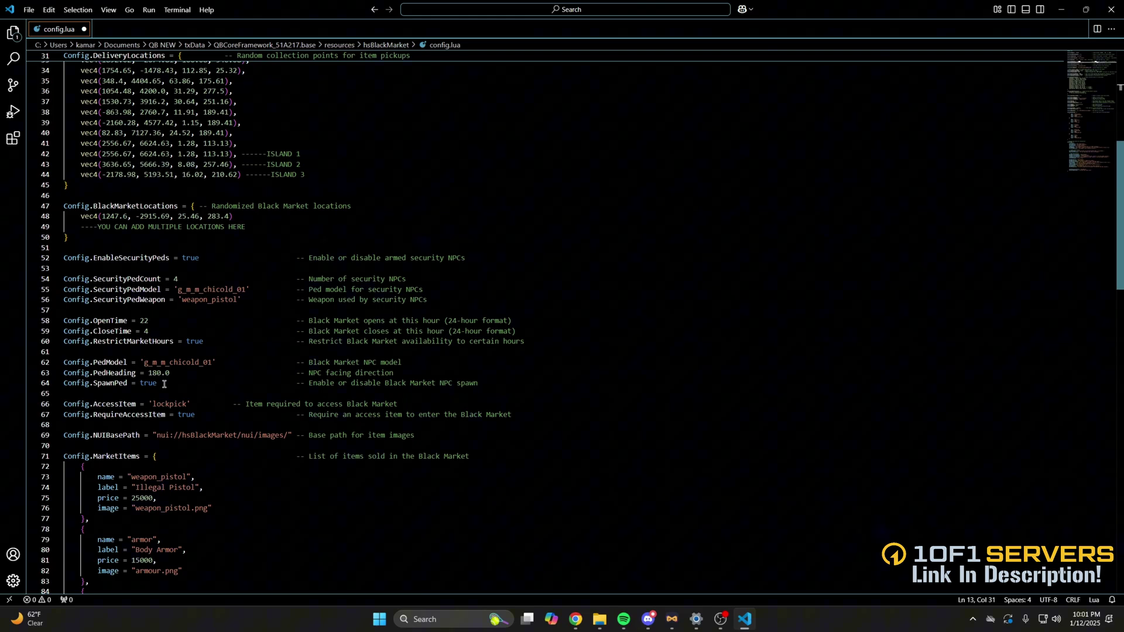
scroll(164, 384, down, 3)
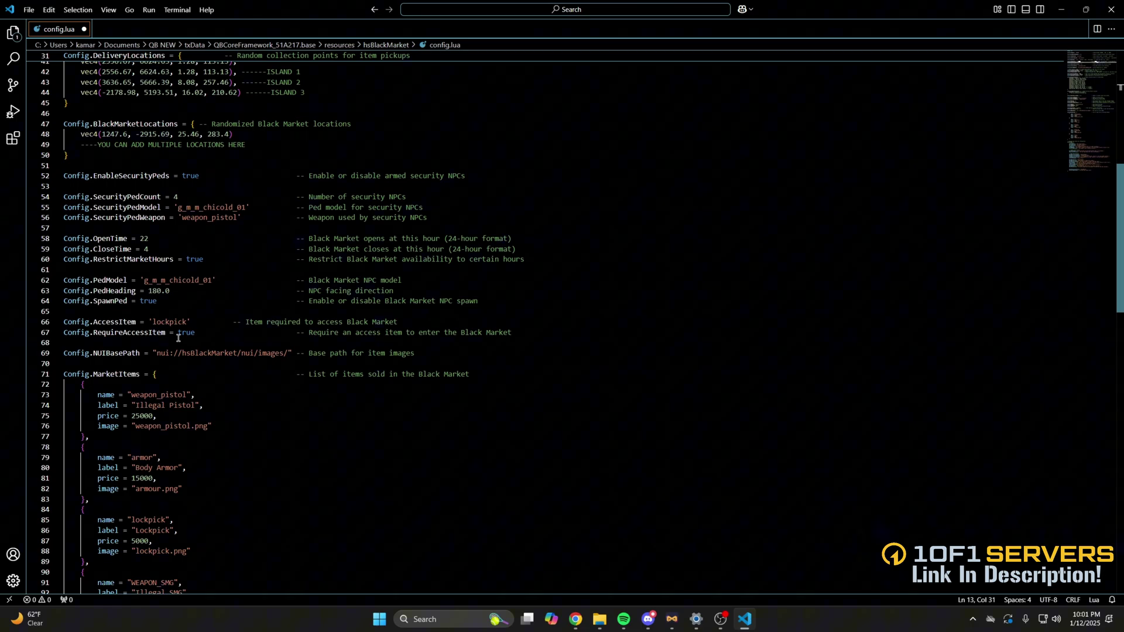
scroll(179, 338, down, 5)
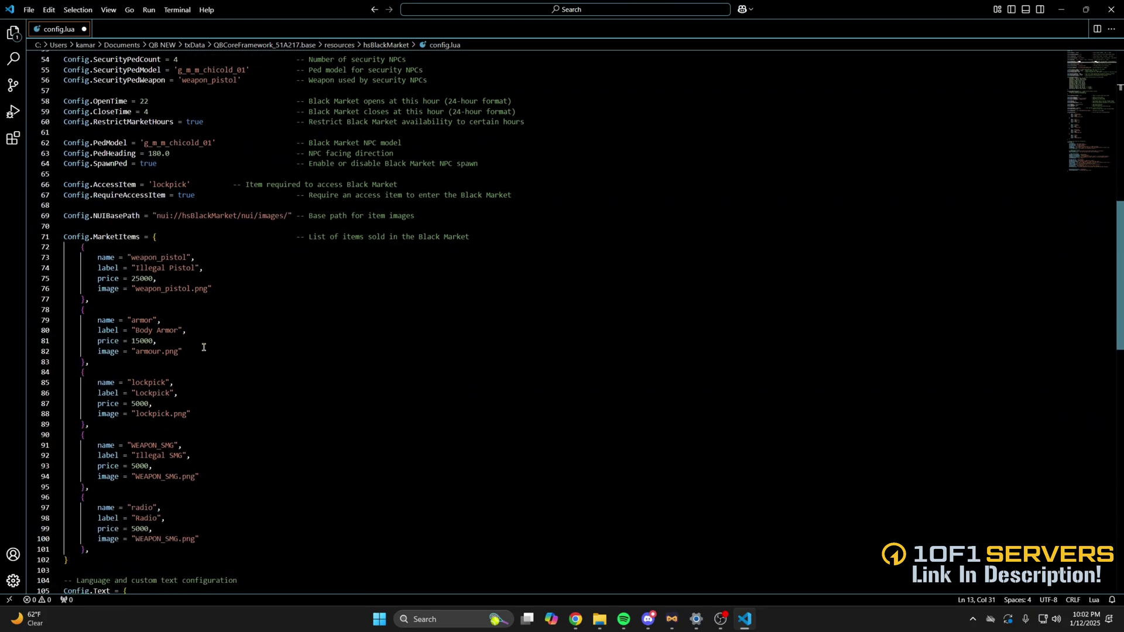
scroll(203, 347, down, 2)
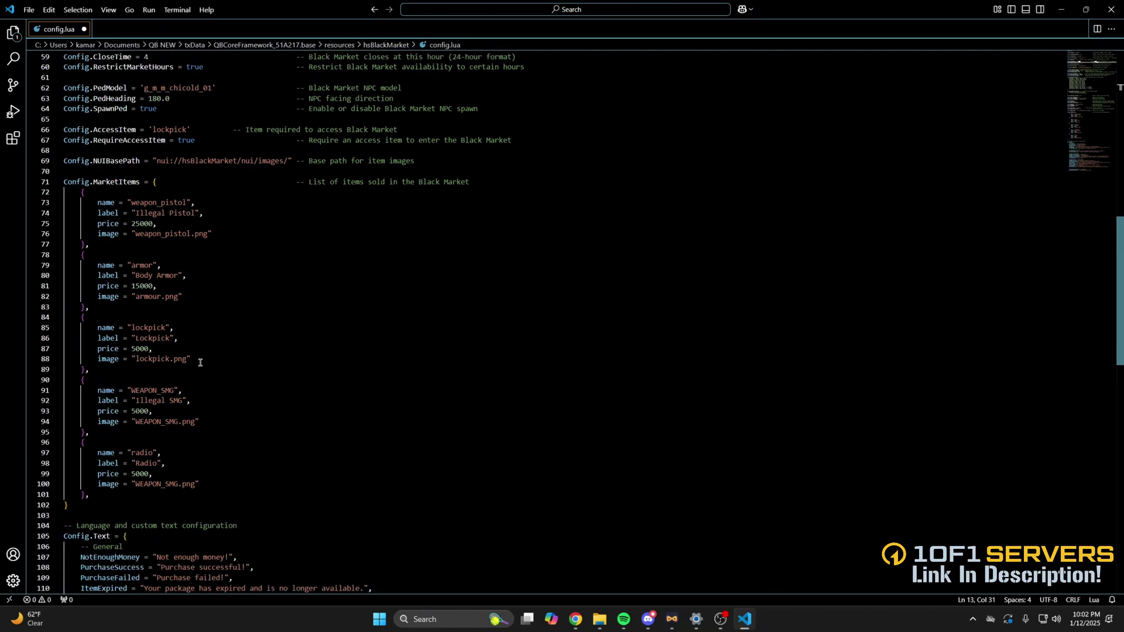
Duplicate the radio entry as a new last item in the Config.MarketItems table.
drag(97, 492, 57, 450)
key(ctrl+c)
click(104, 492)
key(Return)
key(ctrl+v)
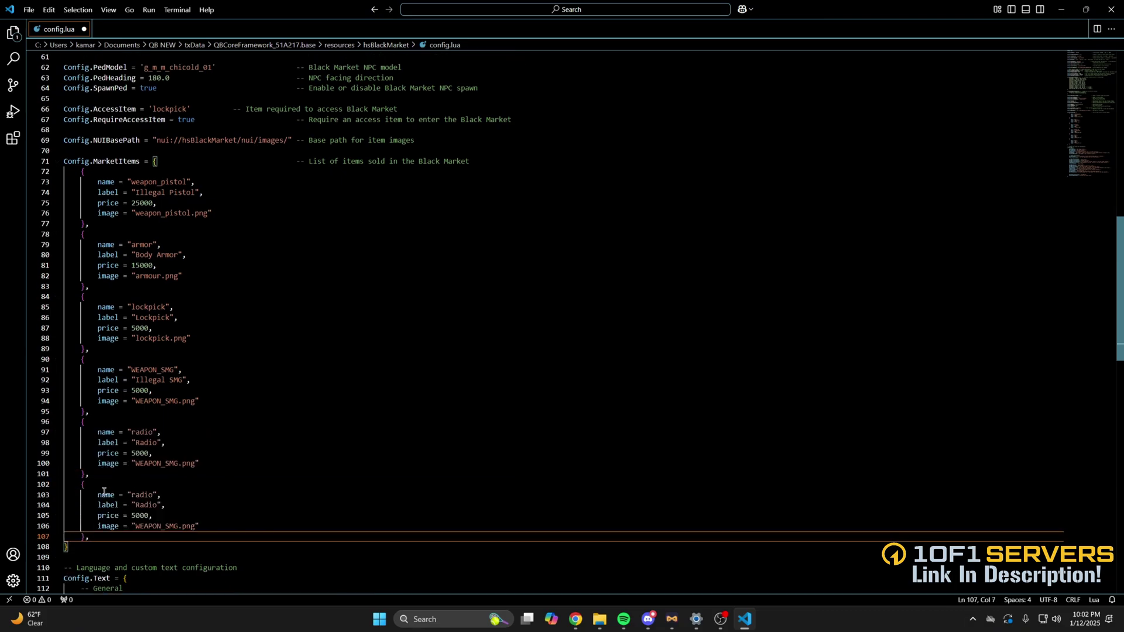
Change the duplicated market item to name "oxy", label "Oxy", price 6900 and image "oxy.png".
drag(130, 496, 153, 497)
text(oxy)
drag(134, 506, 157, 506)
text(Oxy)
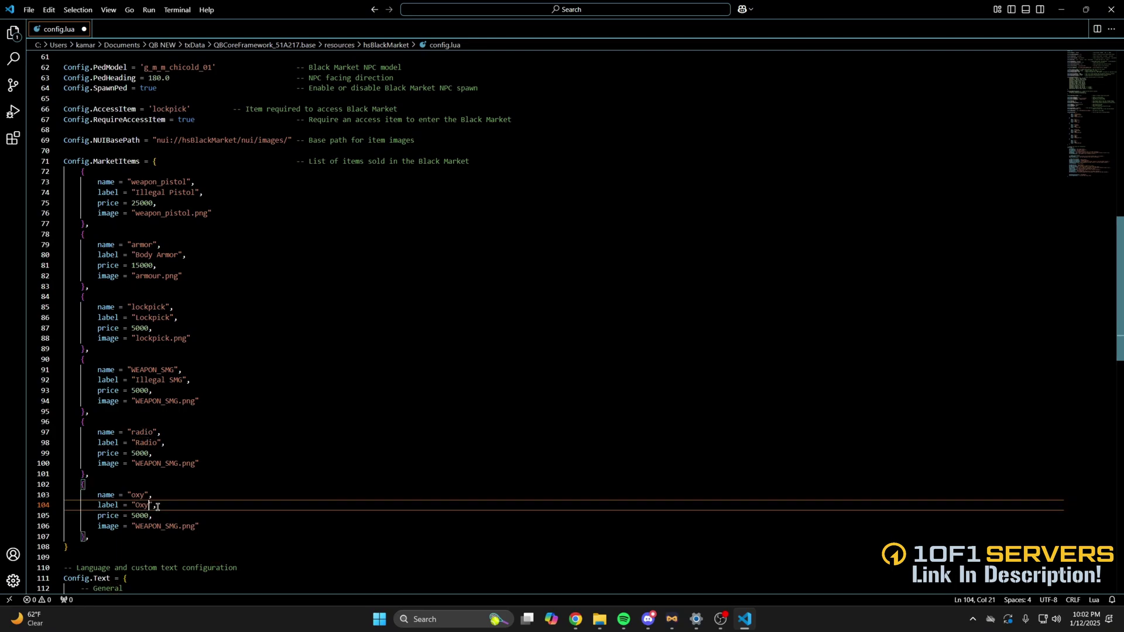
drag(131, 516, 150, 516)
text(6900)
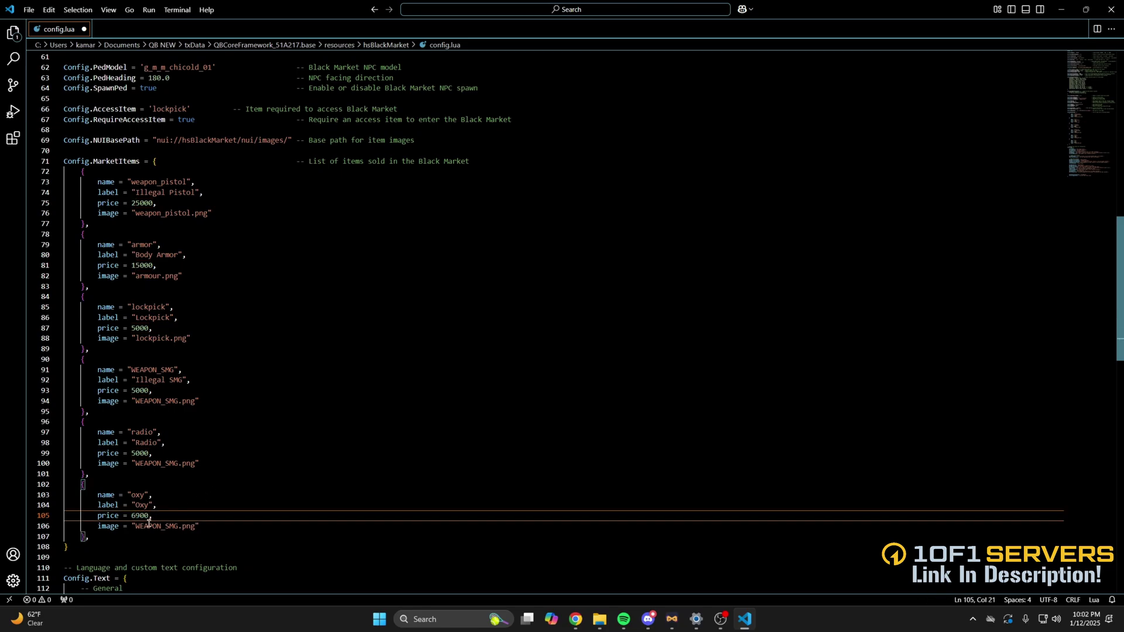
drag(136, 526, 178, 526)
text(oxy)
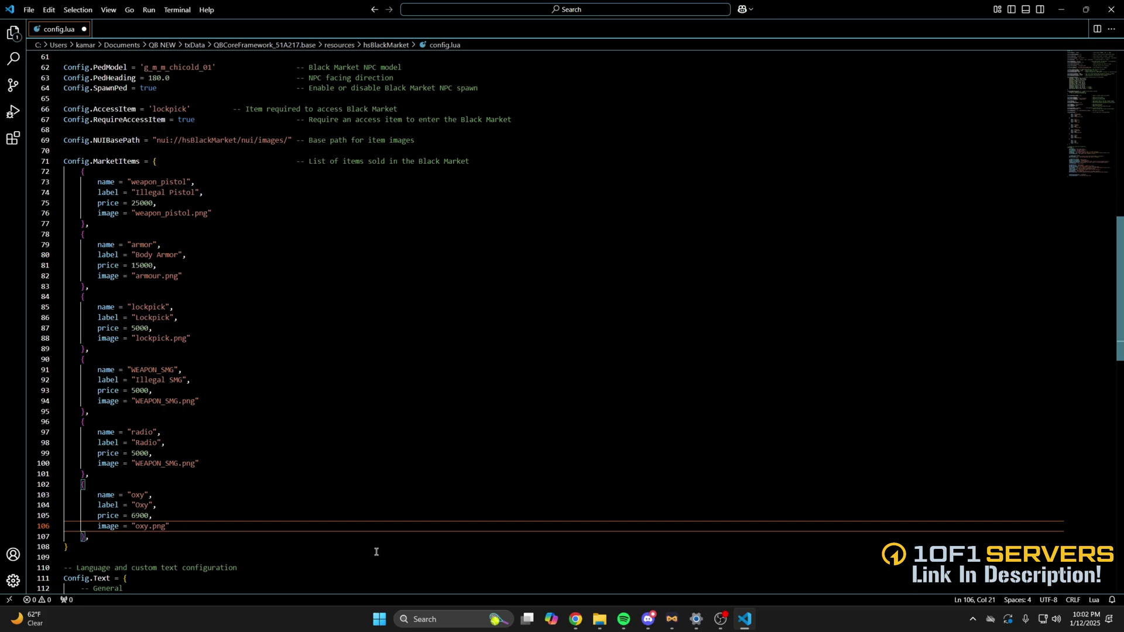
Switch to File Explorer and open the html/images folder of qb-inventory inside the [qb] resources folder.
click(599, 619)
click(409, 221)
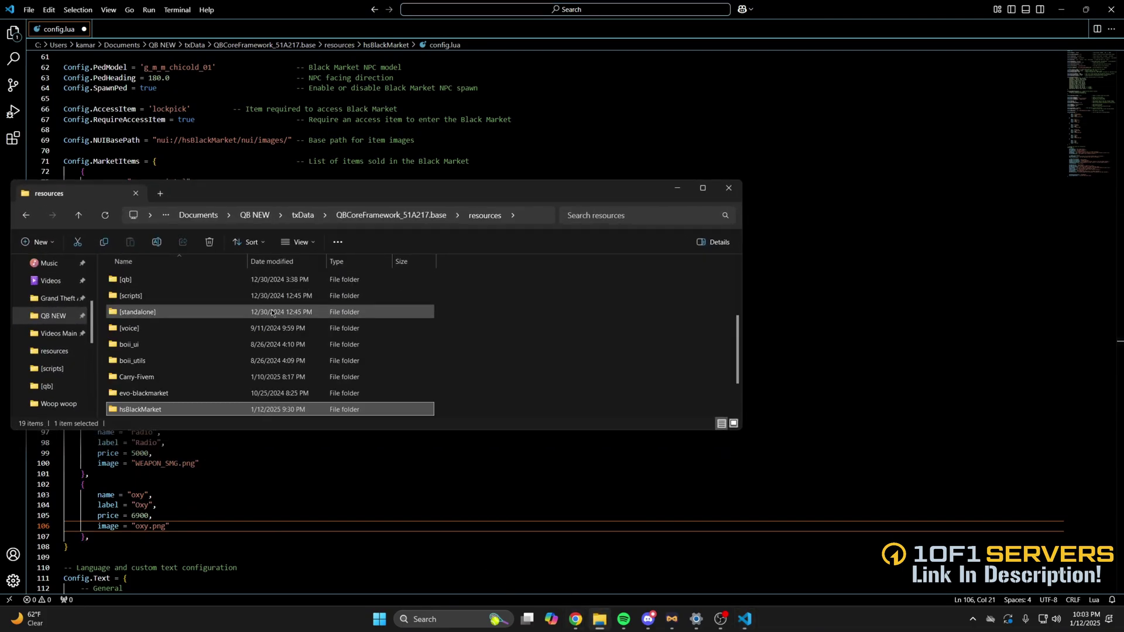
double_click(146, 312)
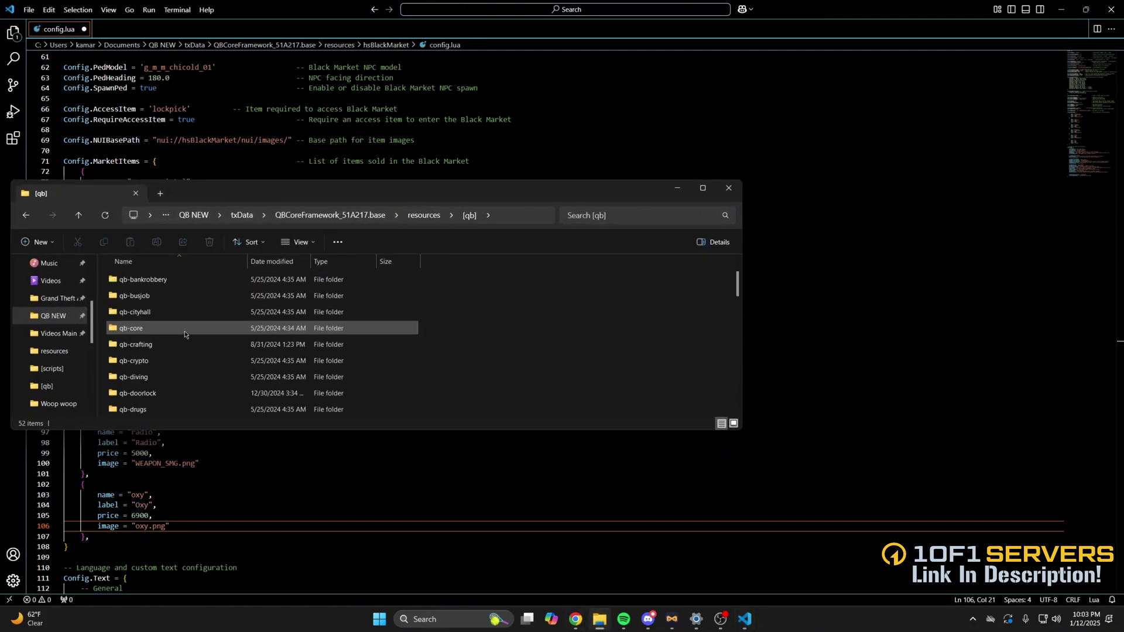
scroll(176, 337, down, 6)
double_click(140, 344)
double_click(170, 329)
double_click(168, 281)
Search the images folder for "oxy", copy oxy.png, and clear the search.
click(584, 215)
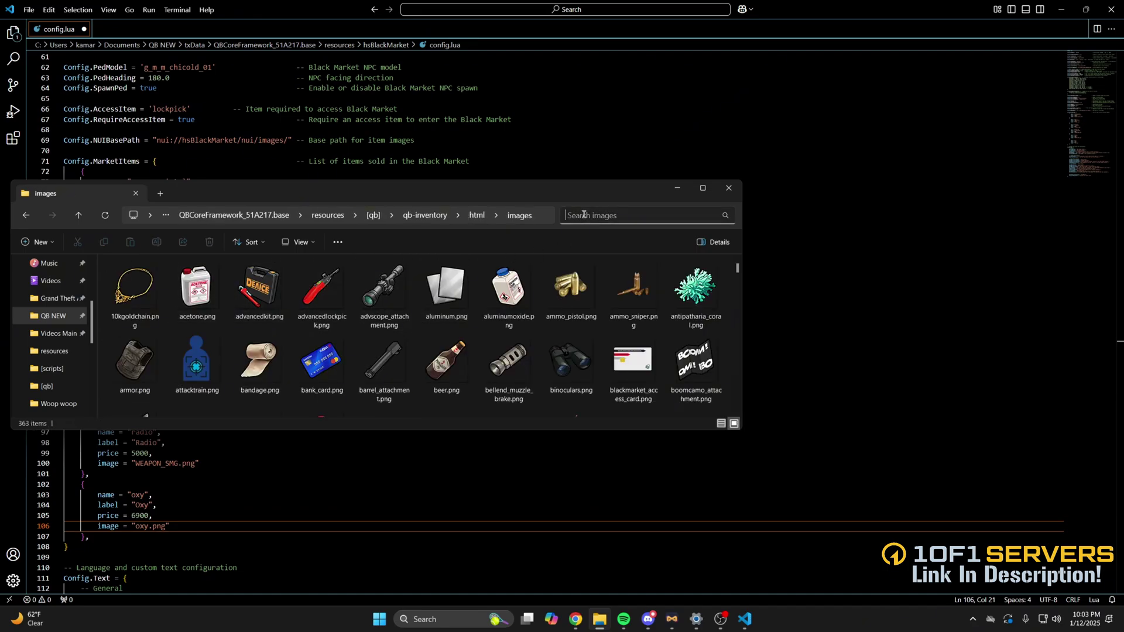
text(oxy)
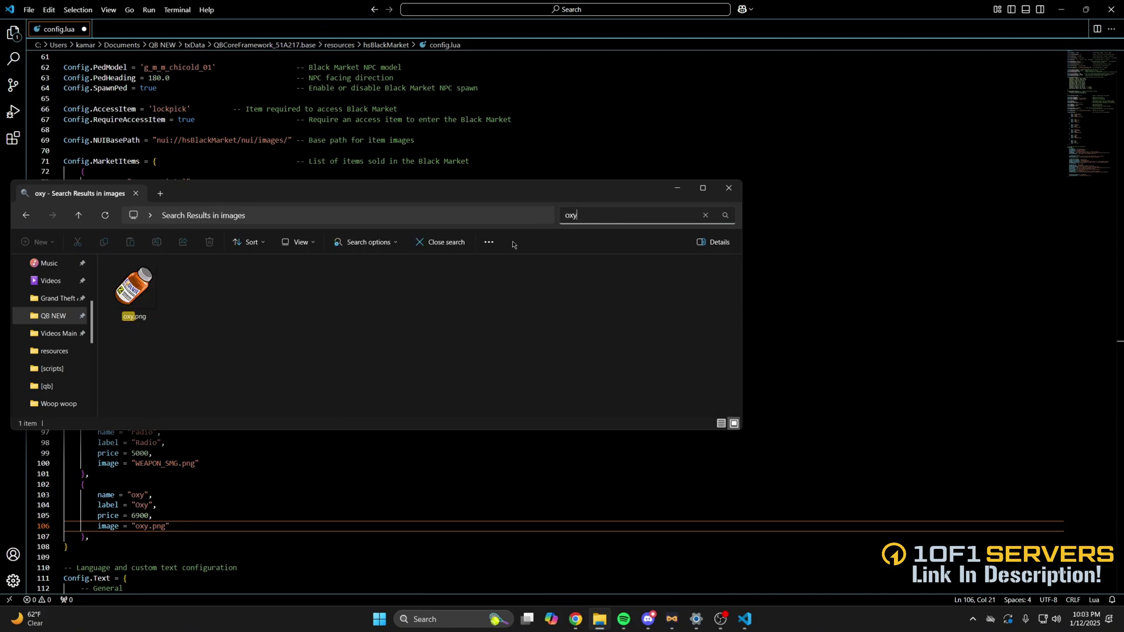
click(144, 288)
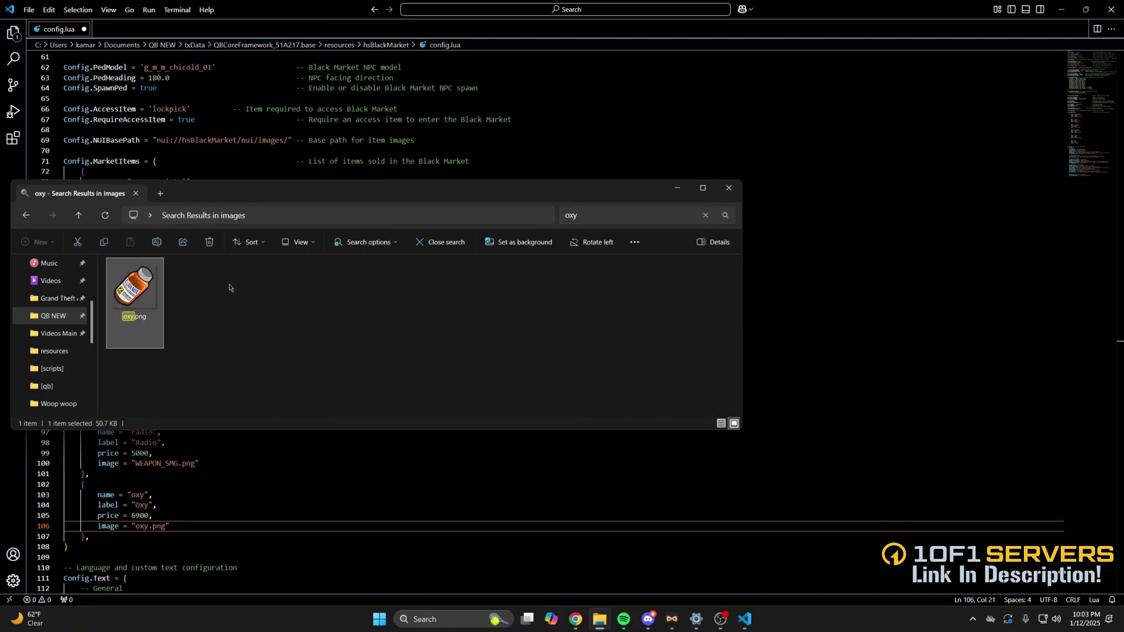
click(705, 215)
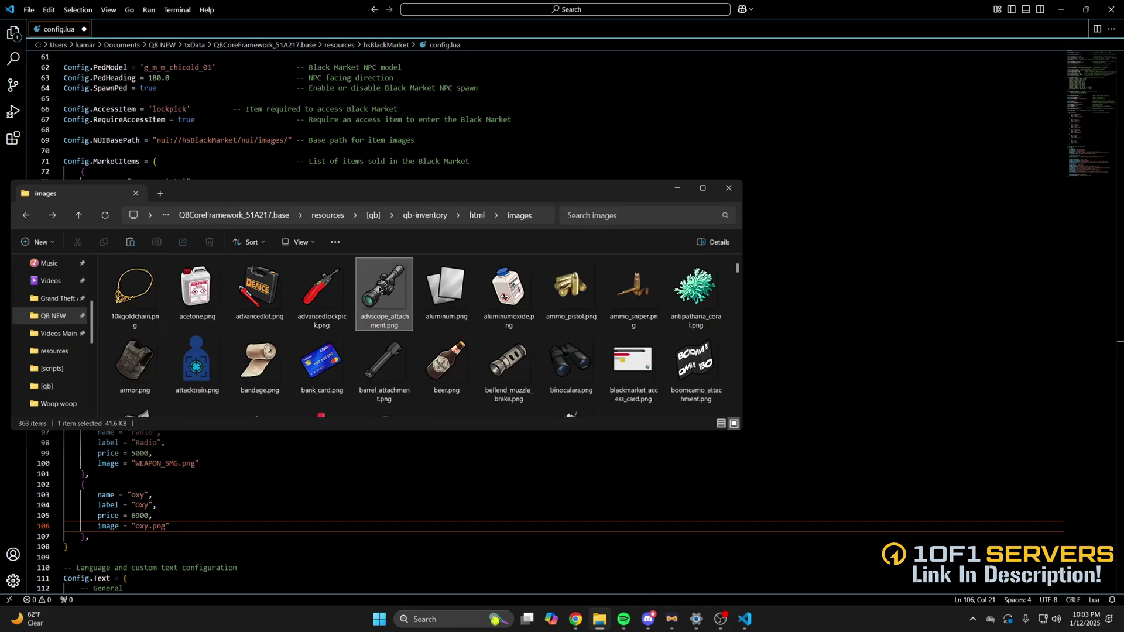
Paste oxy.png into the nui/images folder of hsBlackMarket.
click(328, 216)
scroll(252, 316, down, 3)
double_click(184, 361)
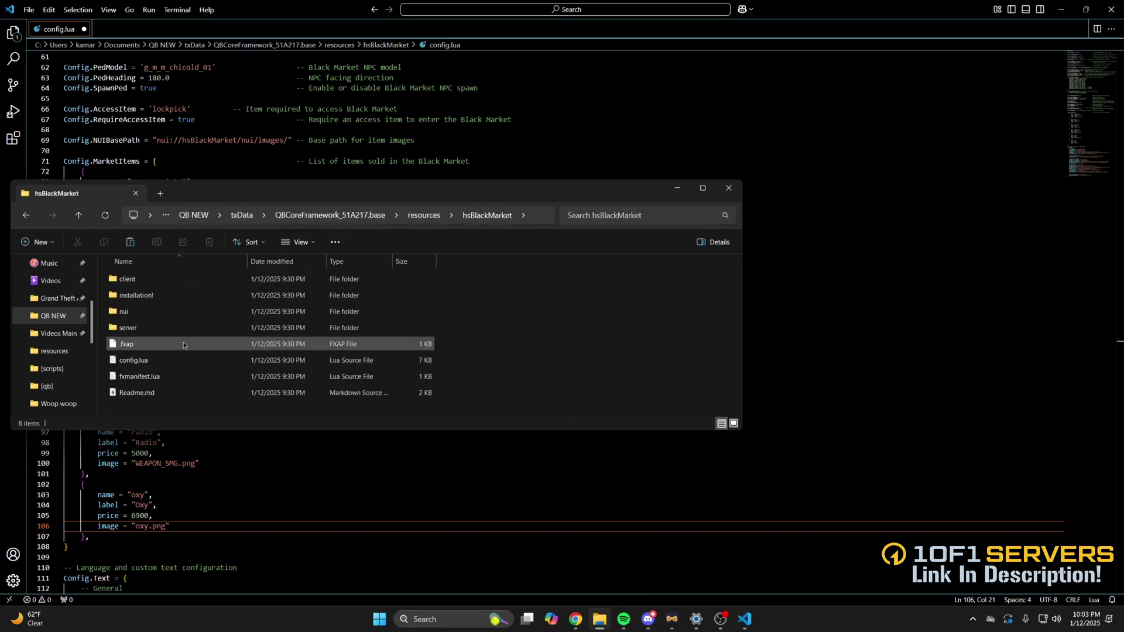
double_click(183, 312)
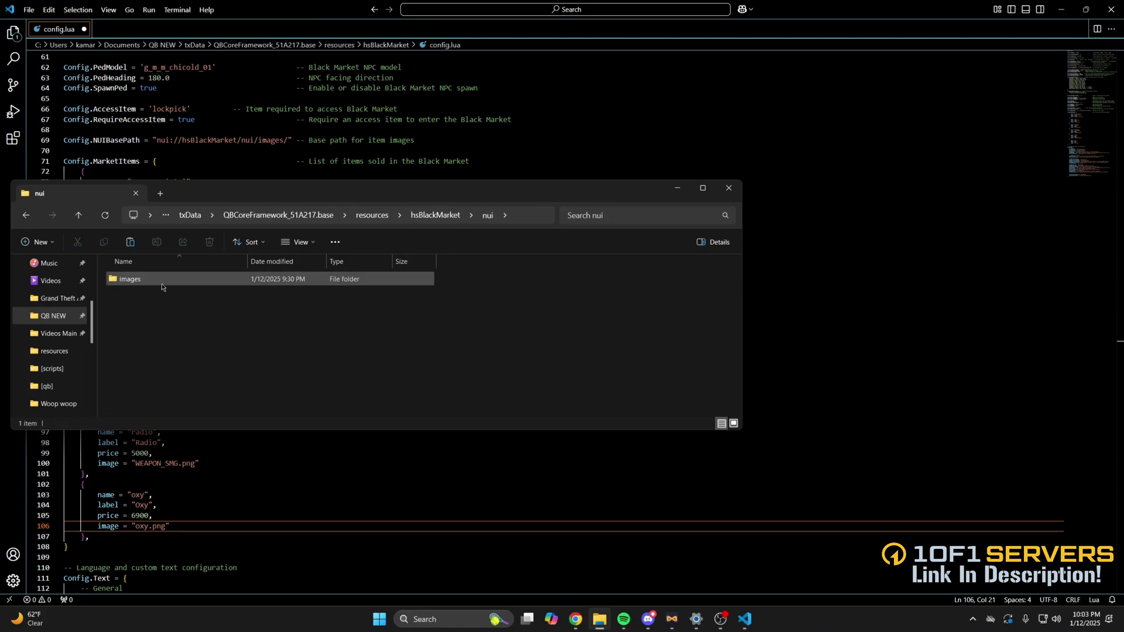
double_click(164, 286)
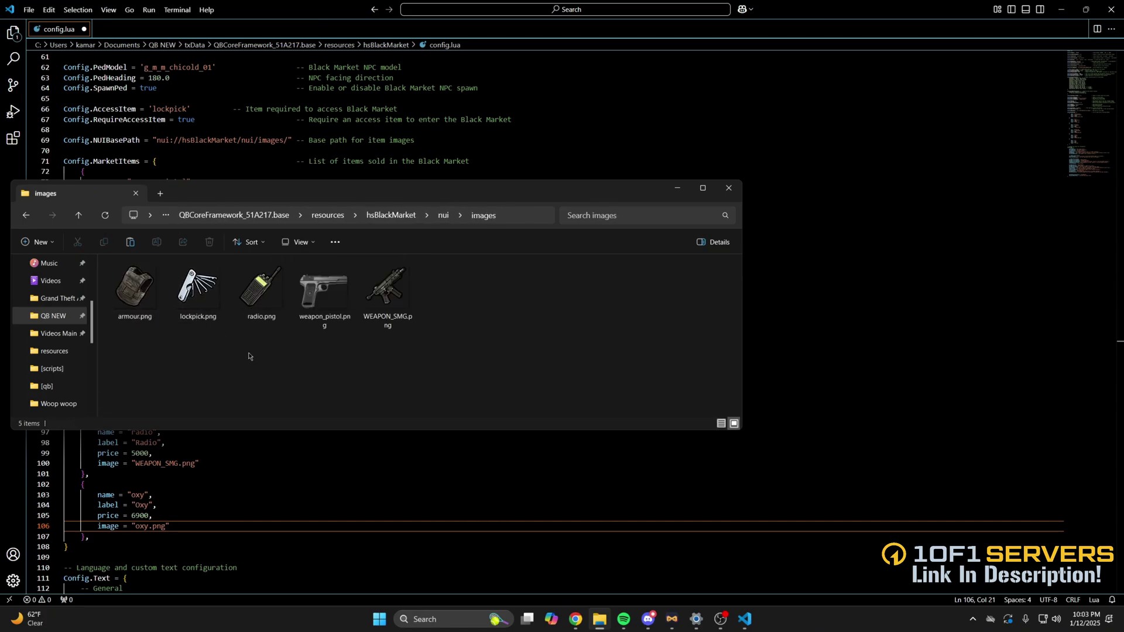
key(ctrl+v)
Return to config.lua and review the language and custom text settings in Config.Text.
click(381, 452)
scroll(375, 445, down, 7)
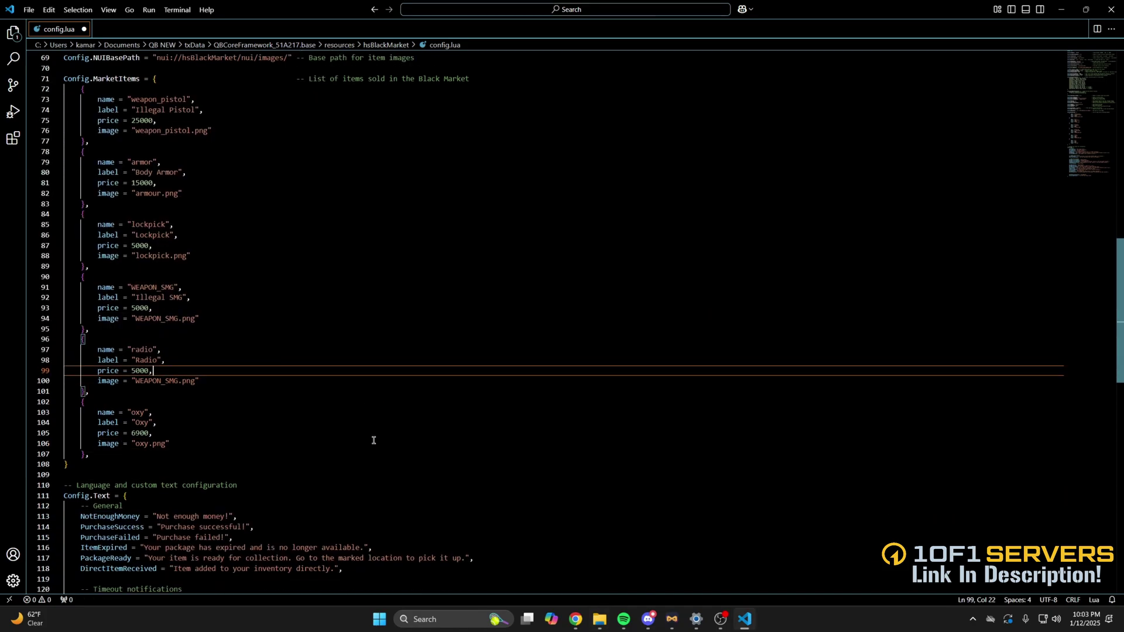
scroll(371, 437, down, 3)
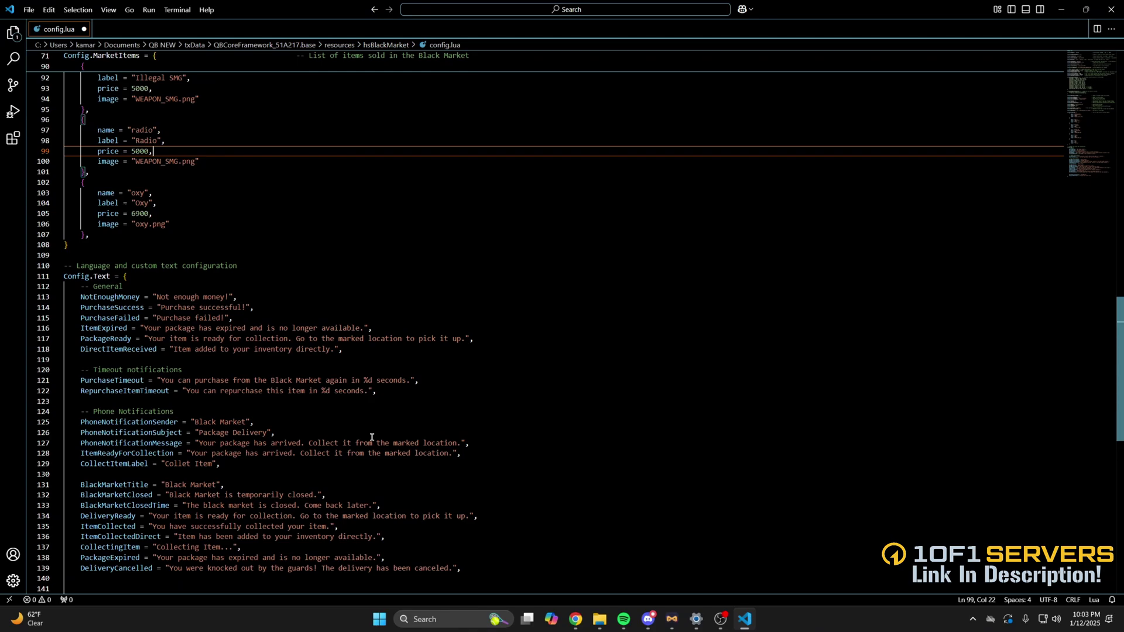
Switch to Discord and create a text channel named blackmarket in the Testing category.
scroll(372, 437, up, 13)
drag(1118, 303, 1101, 136)
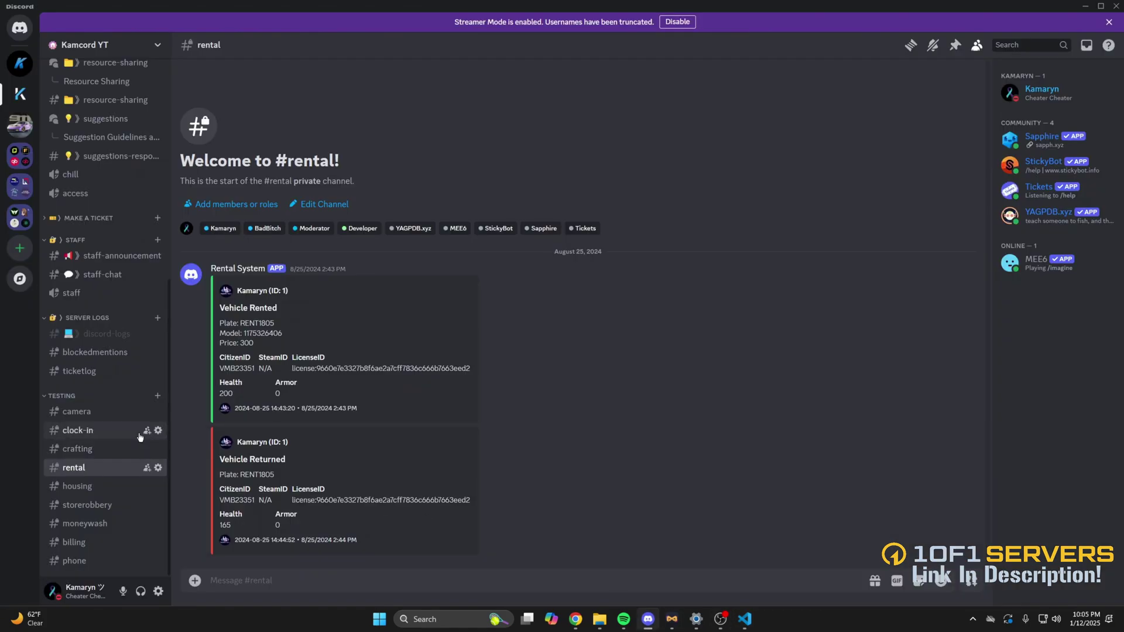
click(158, 396)
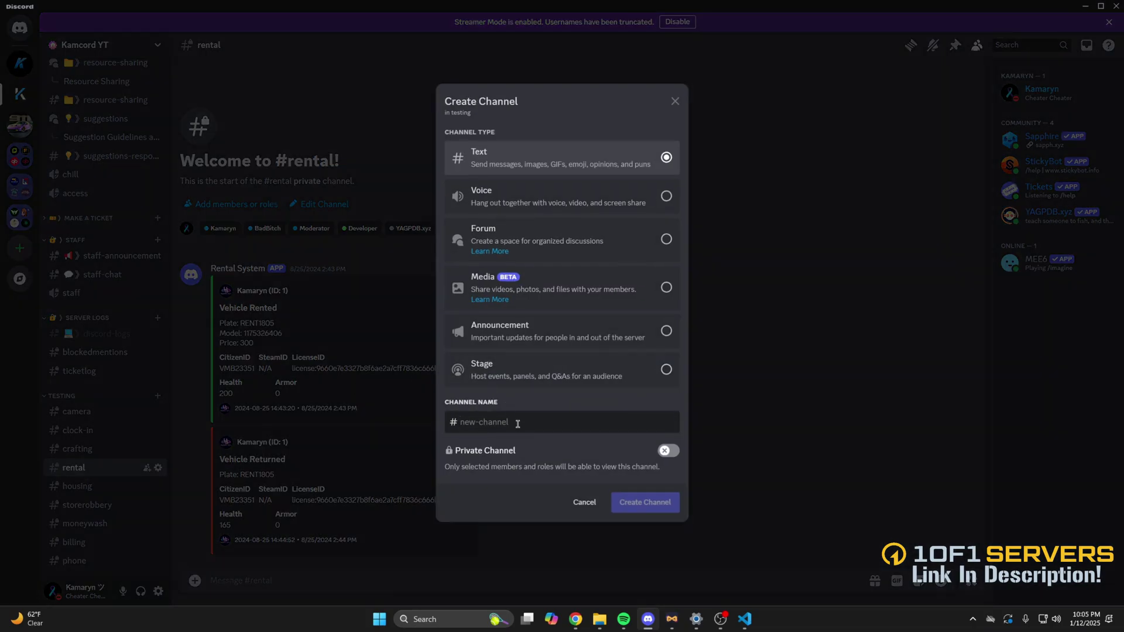
text(blackmarket)
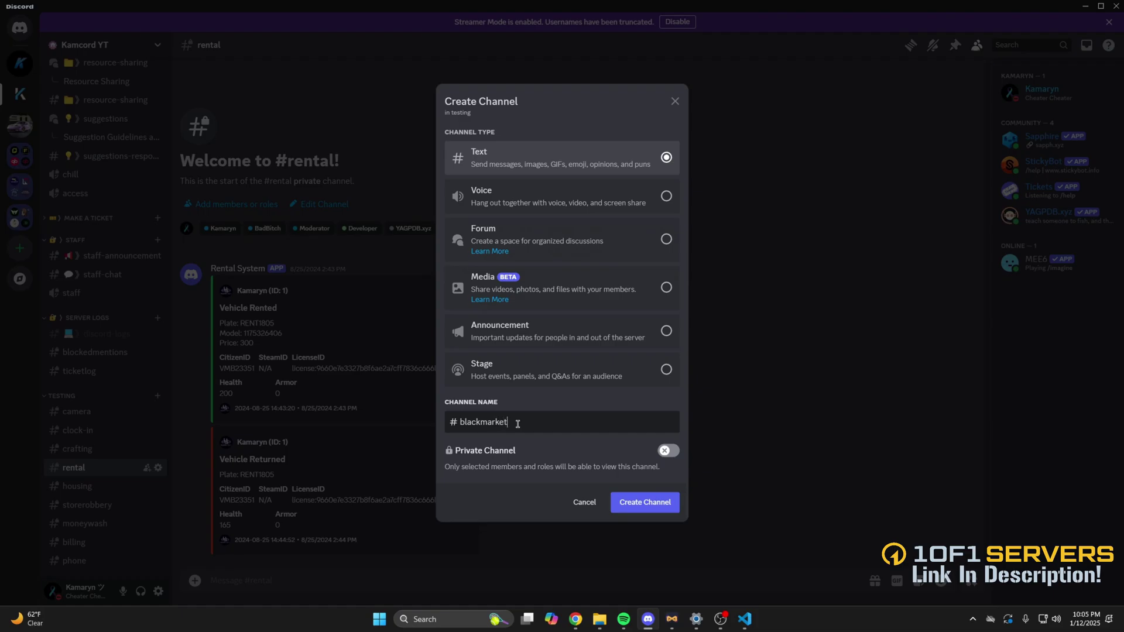
click(665, 504)
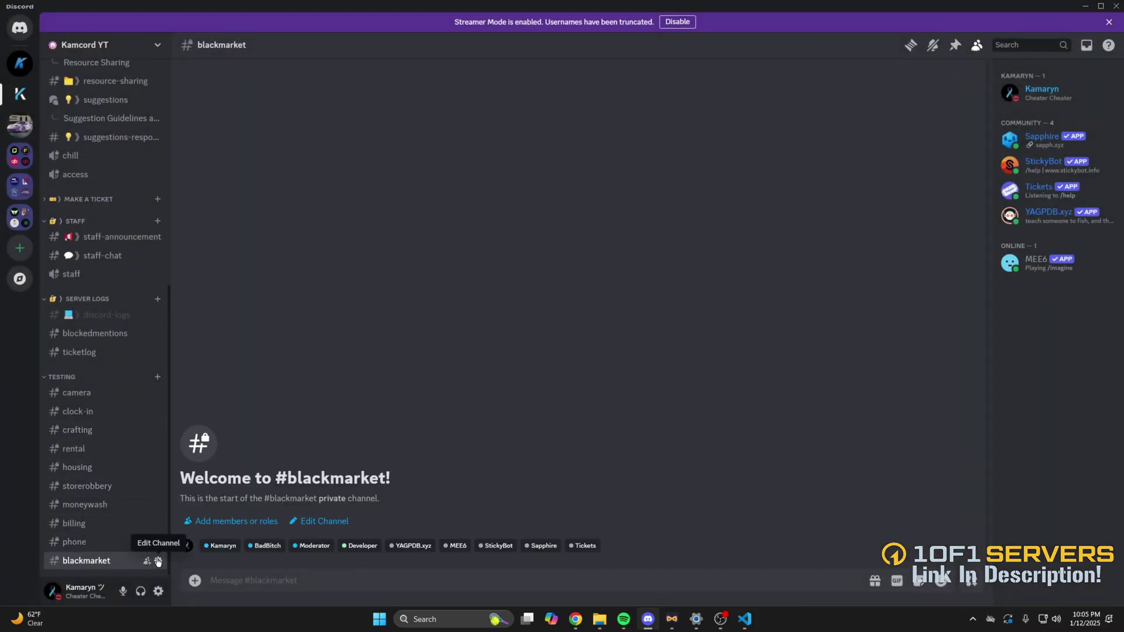
Create a new webhook in the blackmarket channel's integrations and copy its URL.
click(158, 562)
click(322, 127)
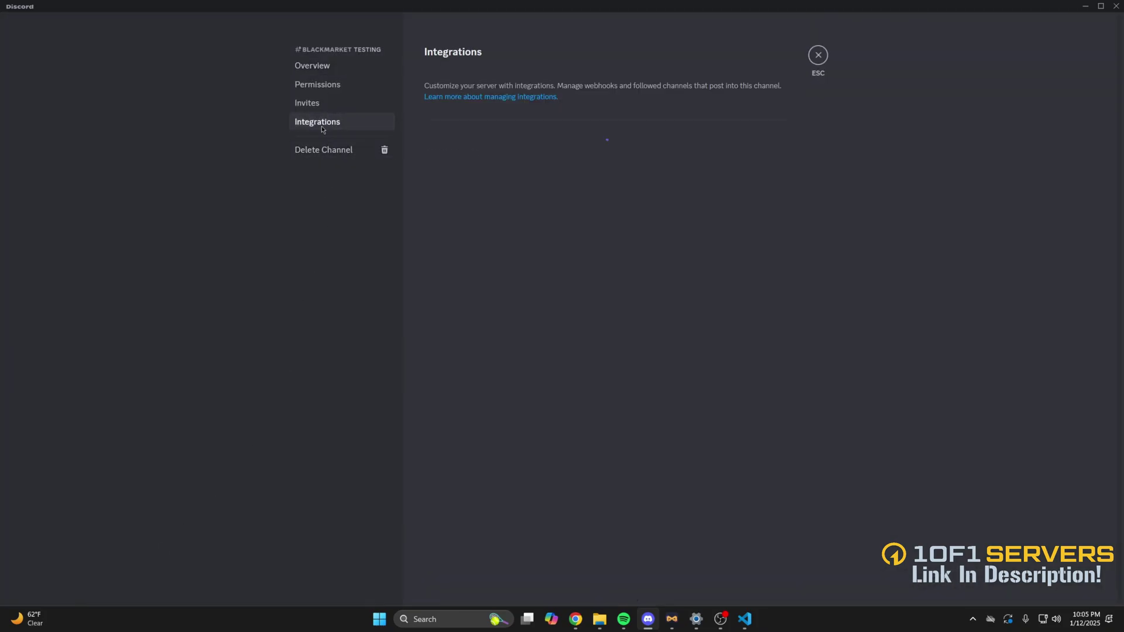
click(735, 169)
click(541, 202)
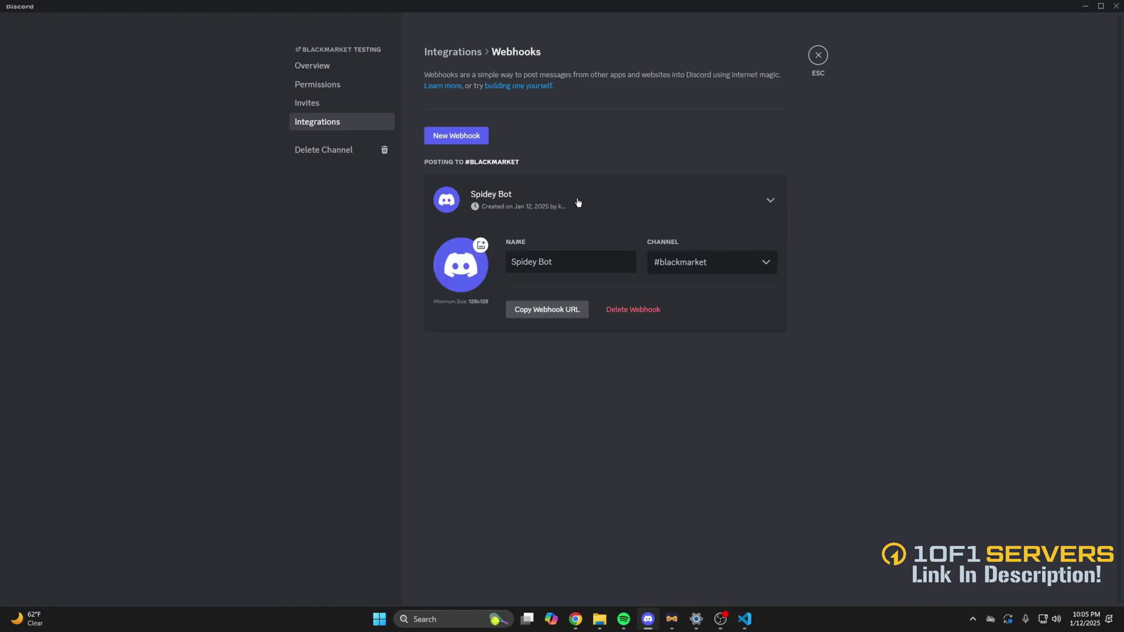
click(549, 311)
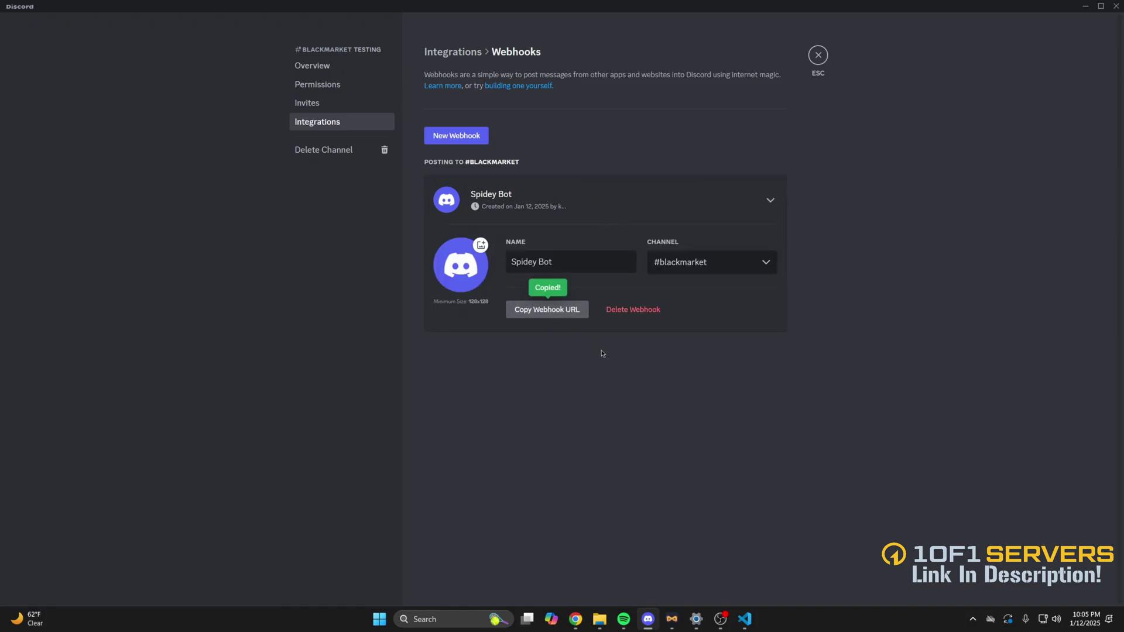
Return to config.lua in VS Code, paste the Discord webhook URL as the Config.DiscordWebhook value, and save the file.
click(745, 619)
drag(170, 255, 292, 253)
key(ctrl+v)
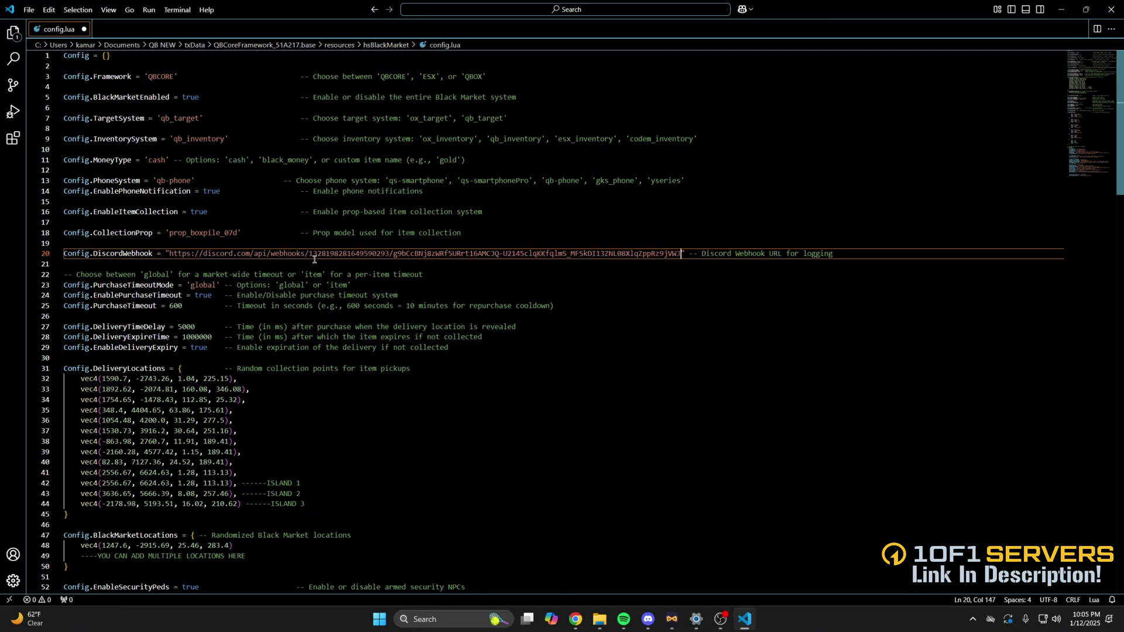
key(ctrl+s)
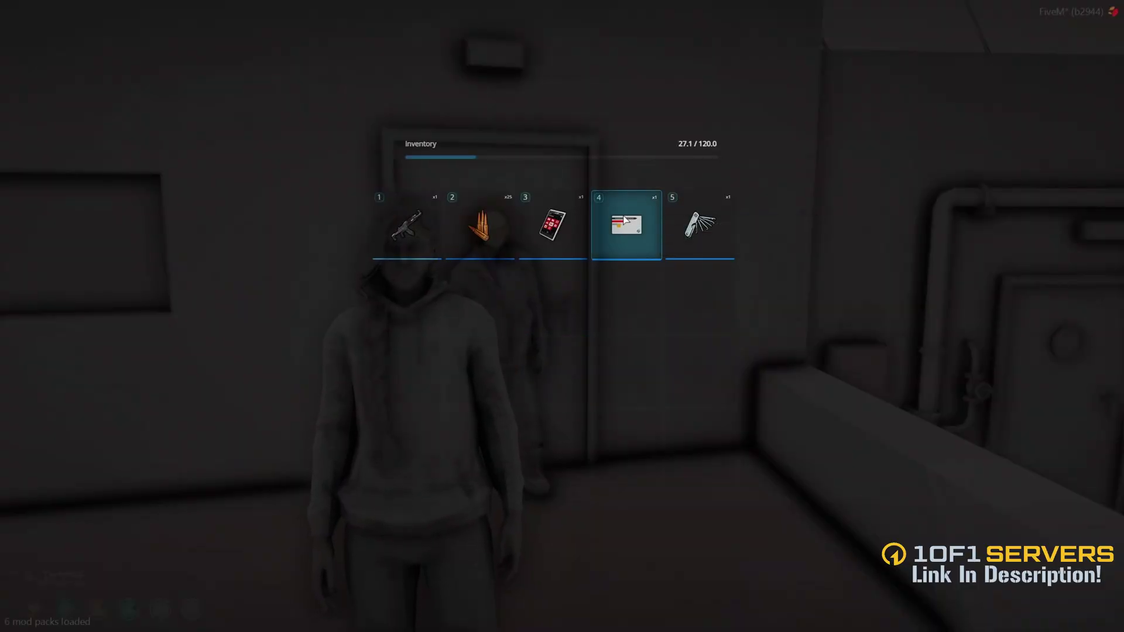
In FiveM, close the inventory, open the Black Market dealer's item list, and purchase Oxy.
key(Escape)
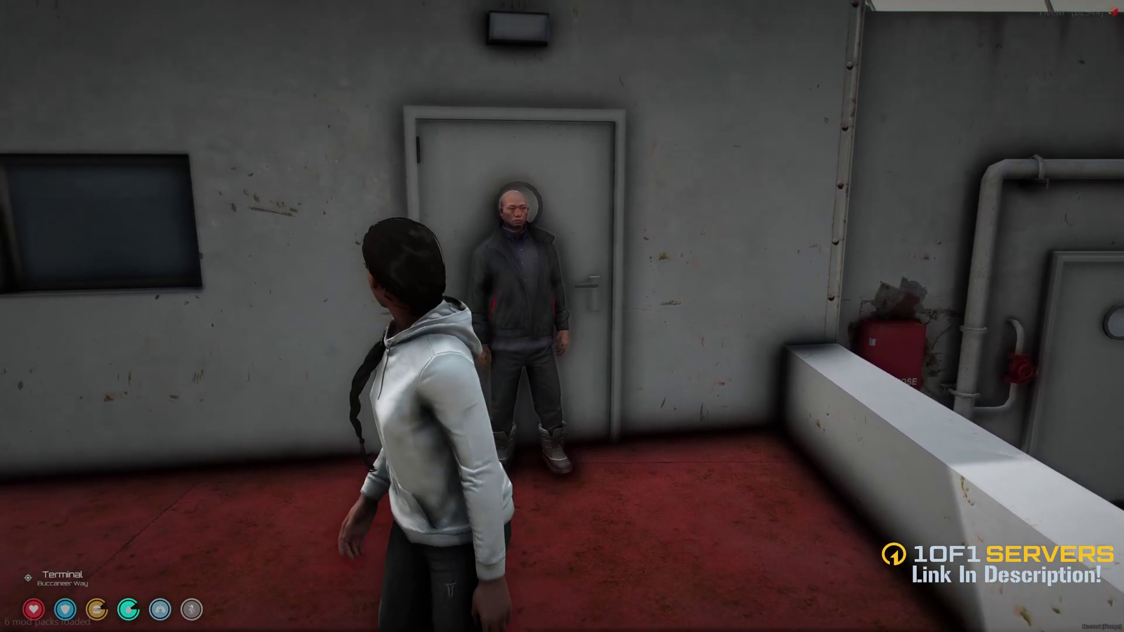
key(w)
click(563, 323)
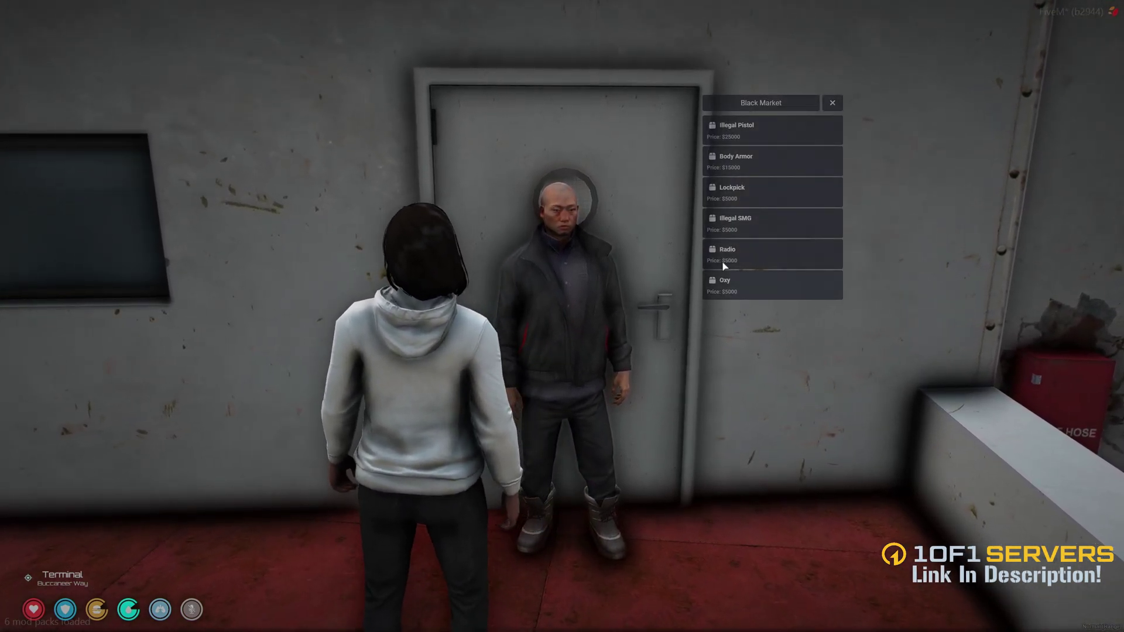
mouse_move(749, 145)
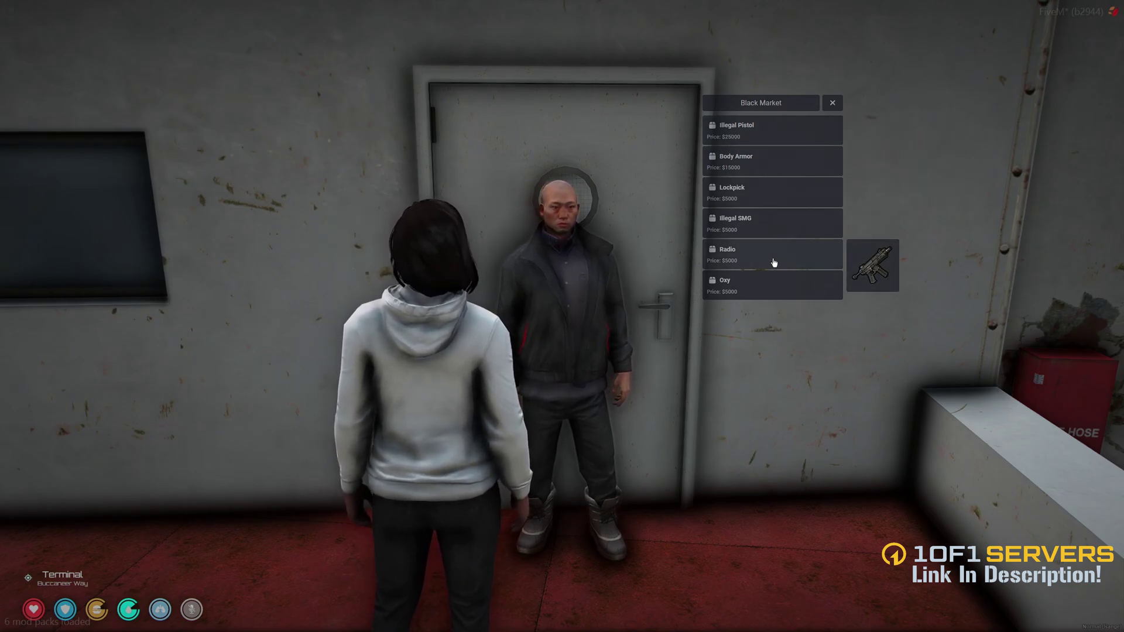
click(773, 285)
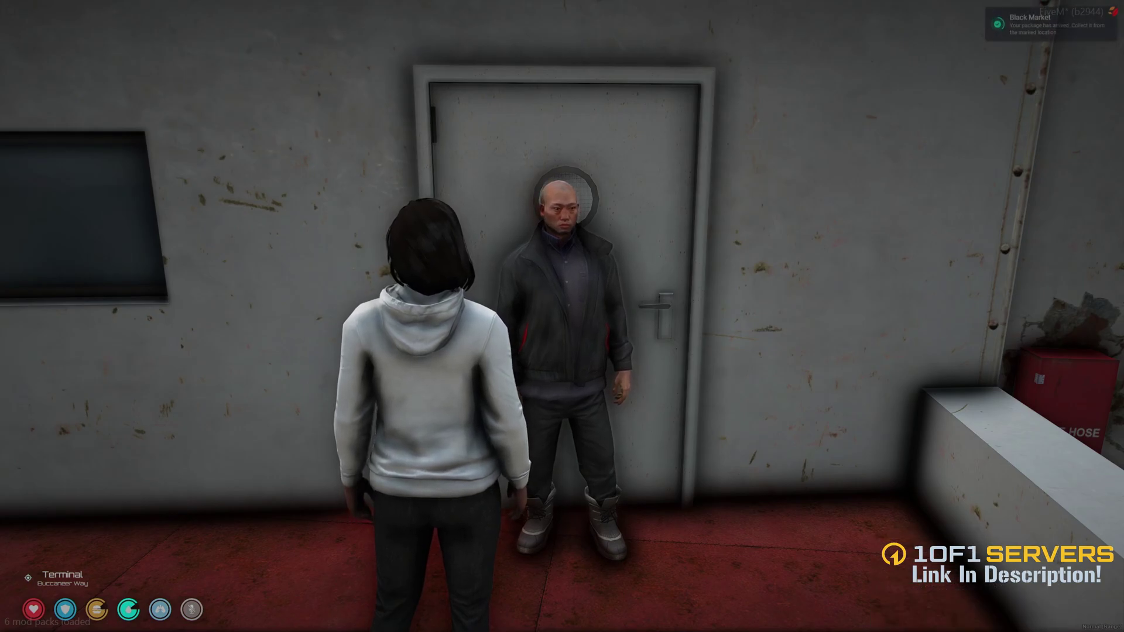
Open the game map and locate the marked collection point for the purchased package.
key(p)
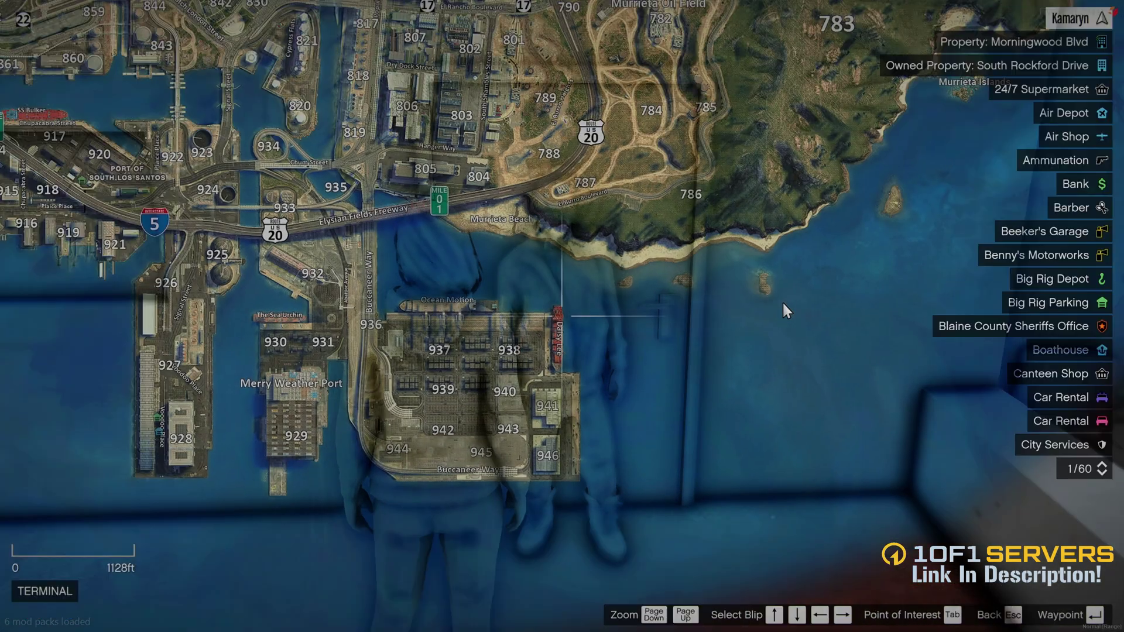
scroll(761, 295, down, 2)
scroll(697, 347, down, 2)
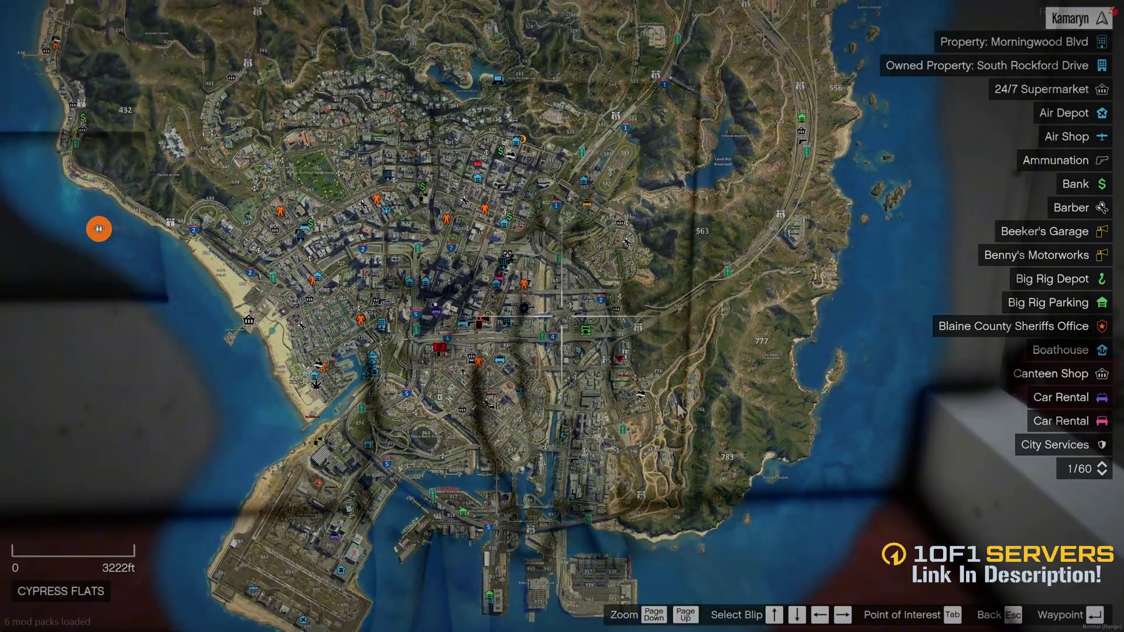
drag(671, 386, 452, 234)
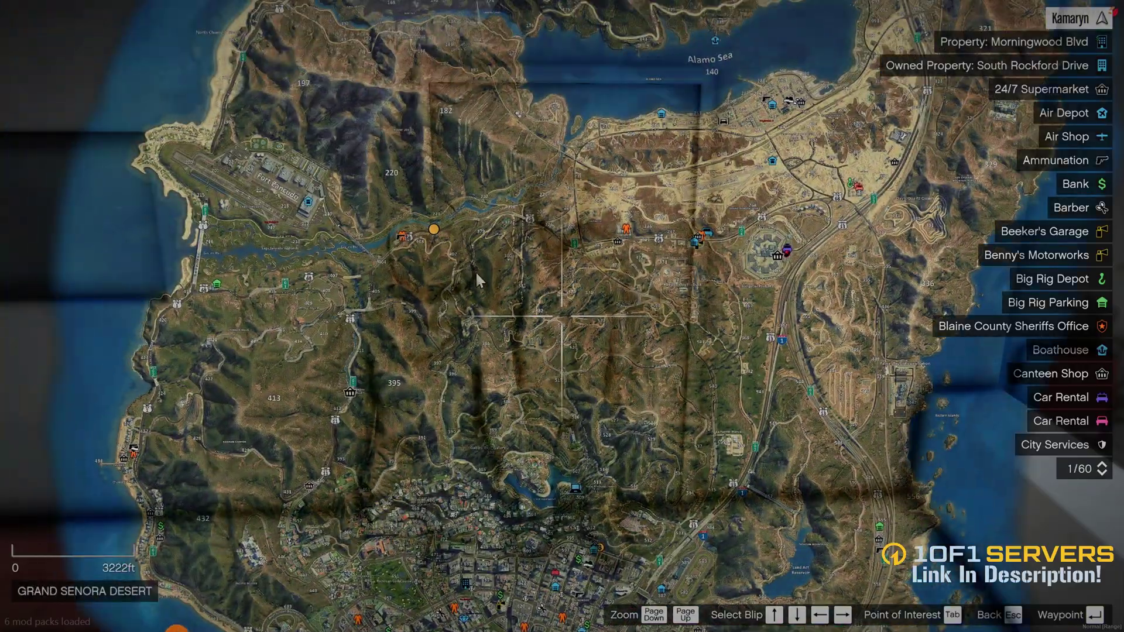
scroll(483, 285, up, 3)
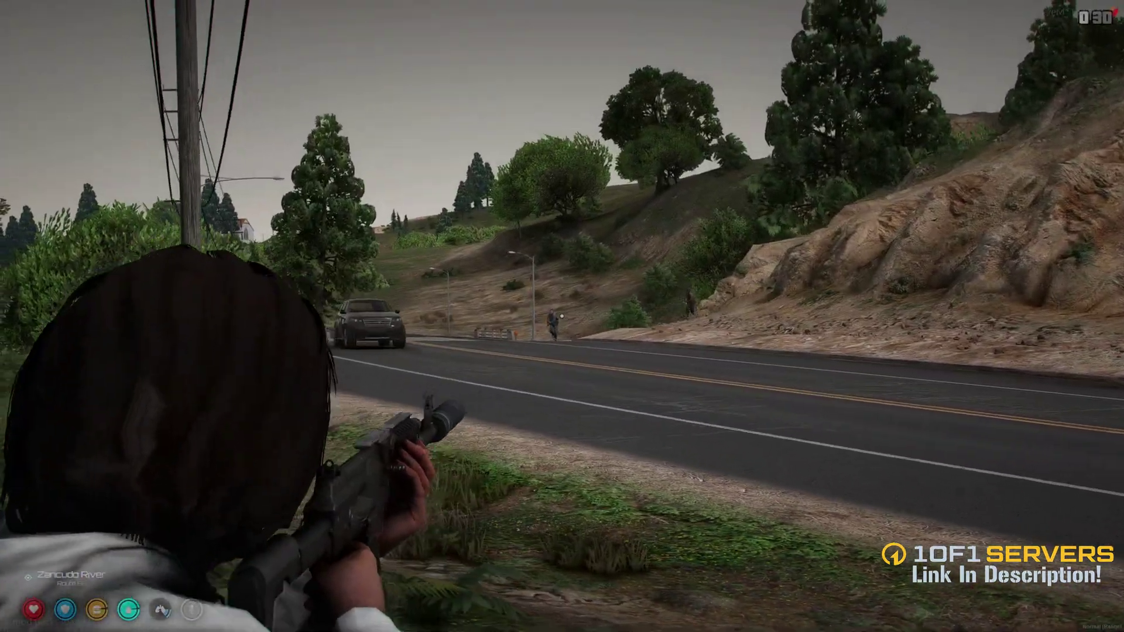
click(562, 316)
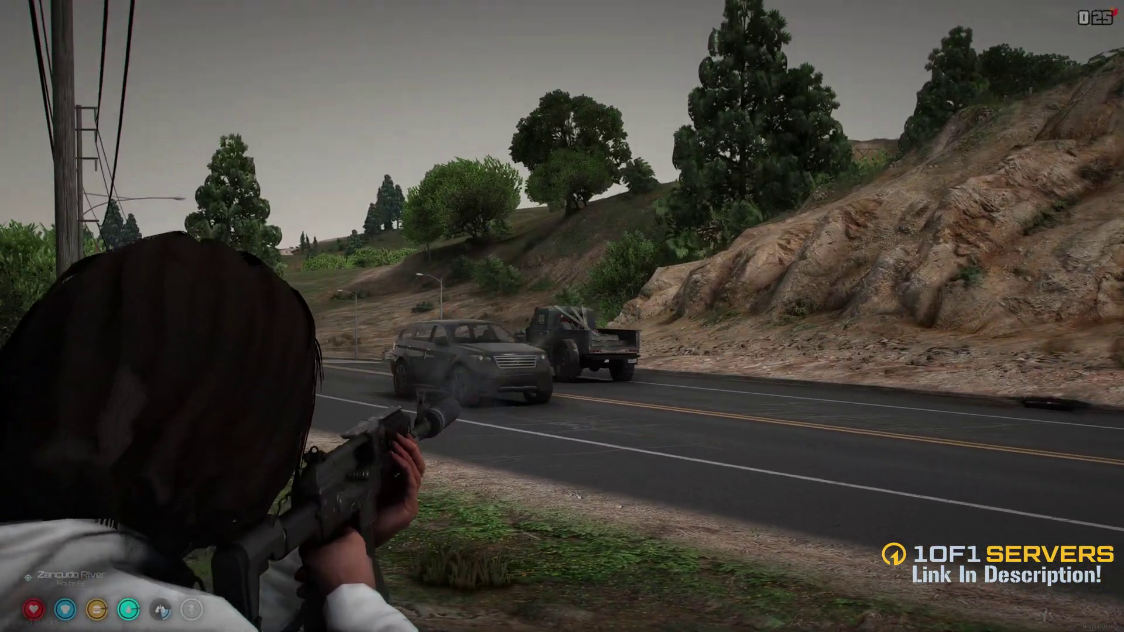
click(562, 316)
click(562, 316)
key(w)
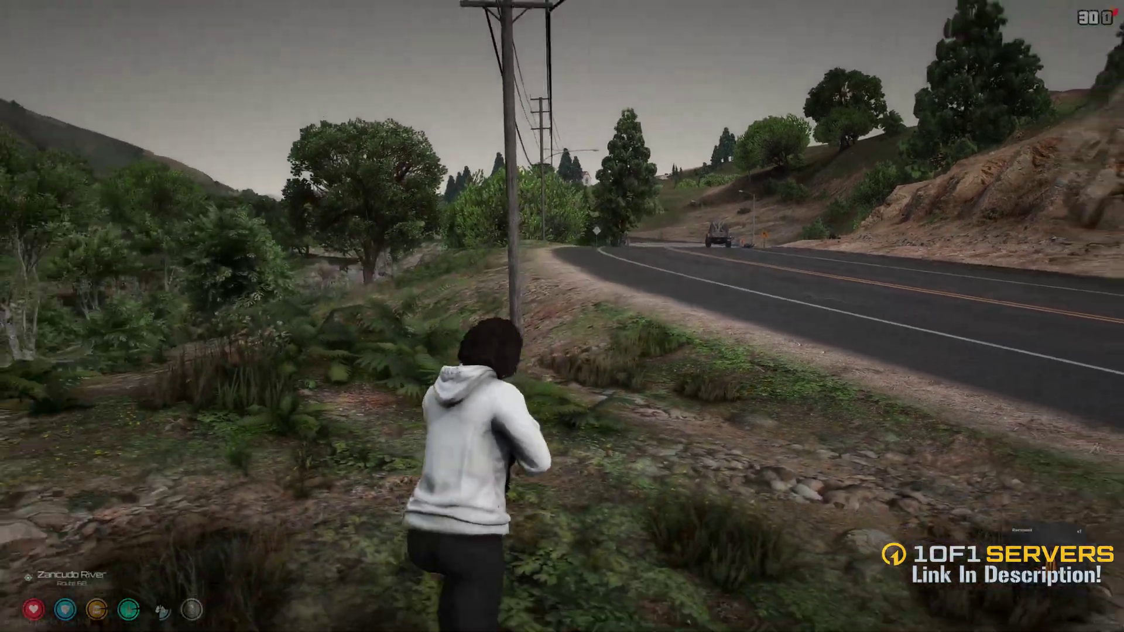
key(r)
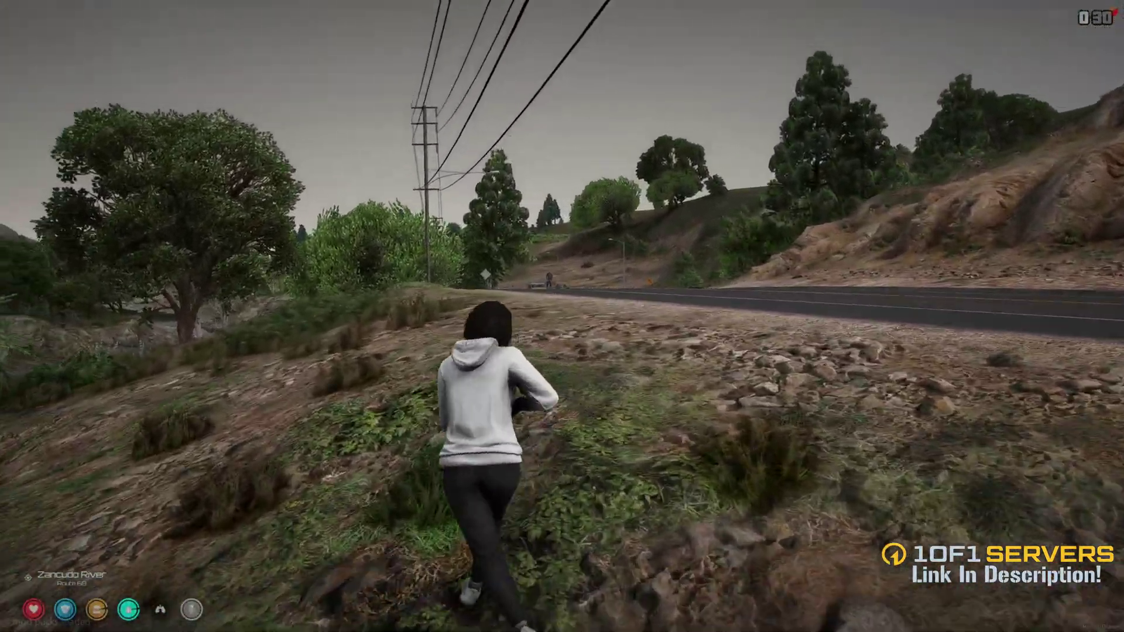
right_click(562, 316)
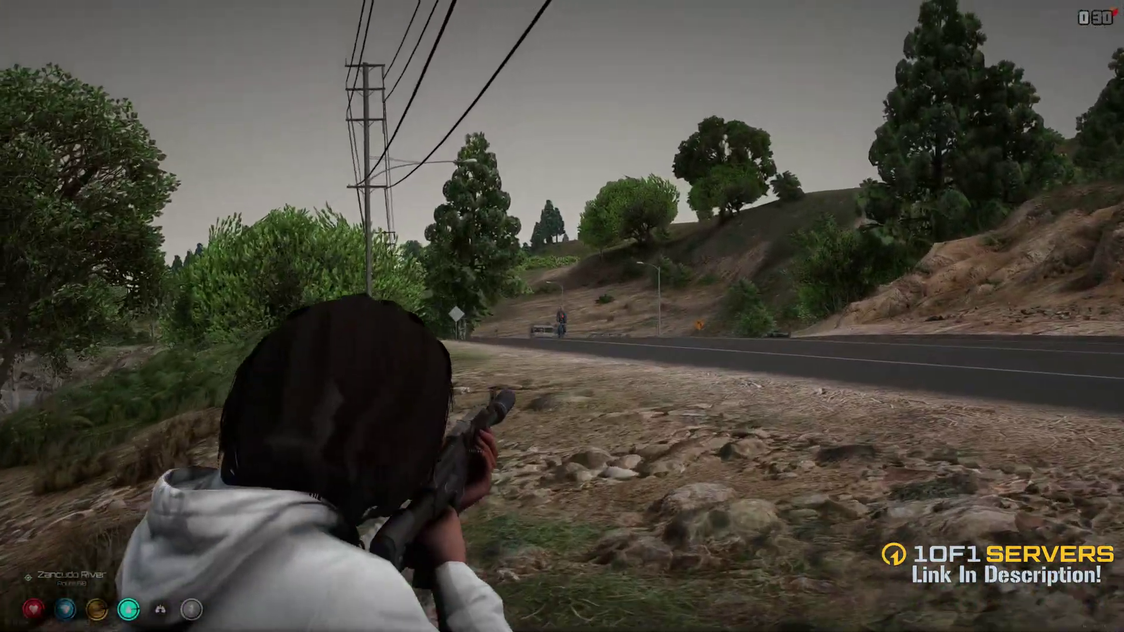
click(562, 317)
click(563, 317)
click(562, 316)
click(562, 317)
click(563, 316)
click(562, 316)
click(563, 316)
click(562, 316)
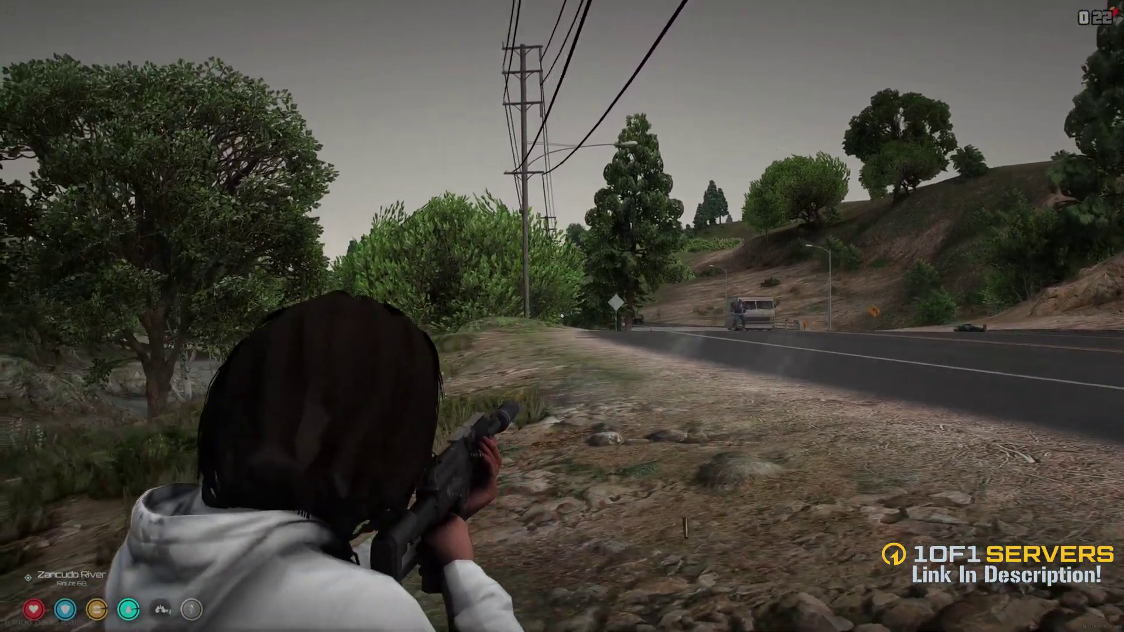
click(563, 316)
click(562, 317)
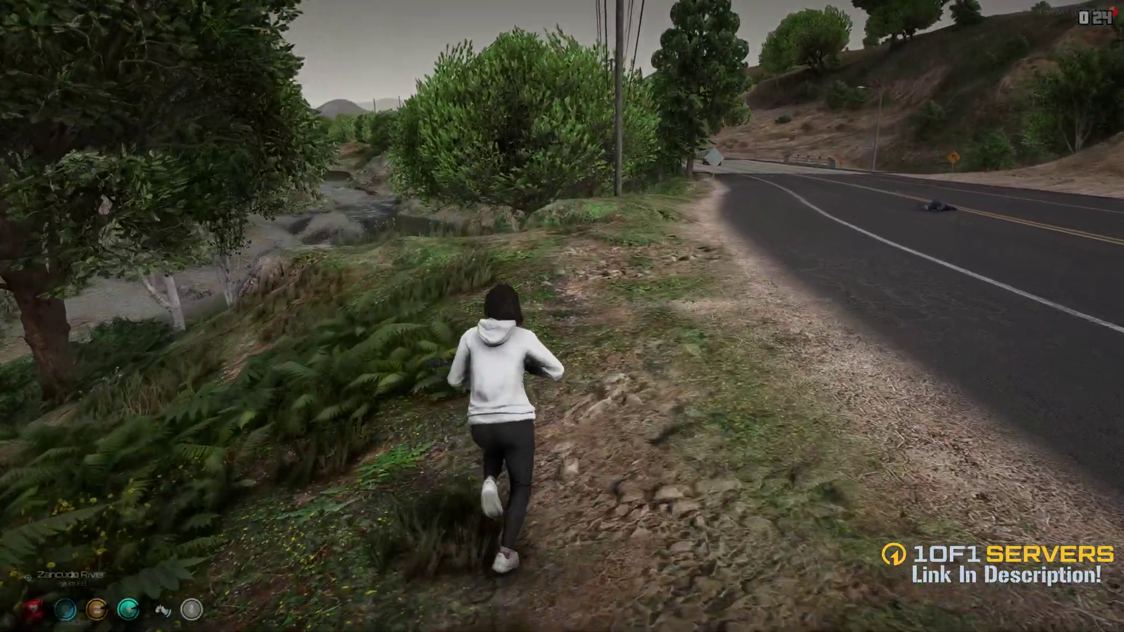
right_click(562, 316)
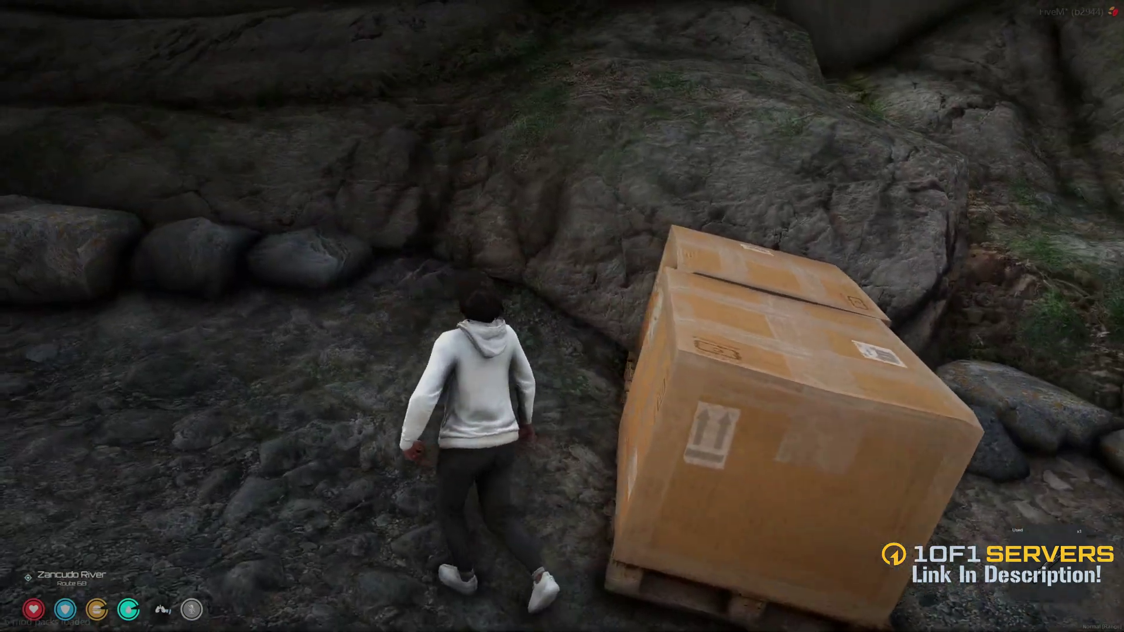
Collect the package from the delivery boxes and check the inventory for the purchased Oxy.
key(e)
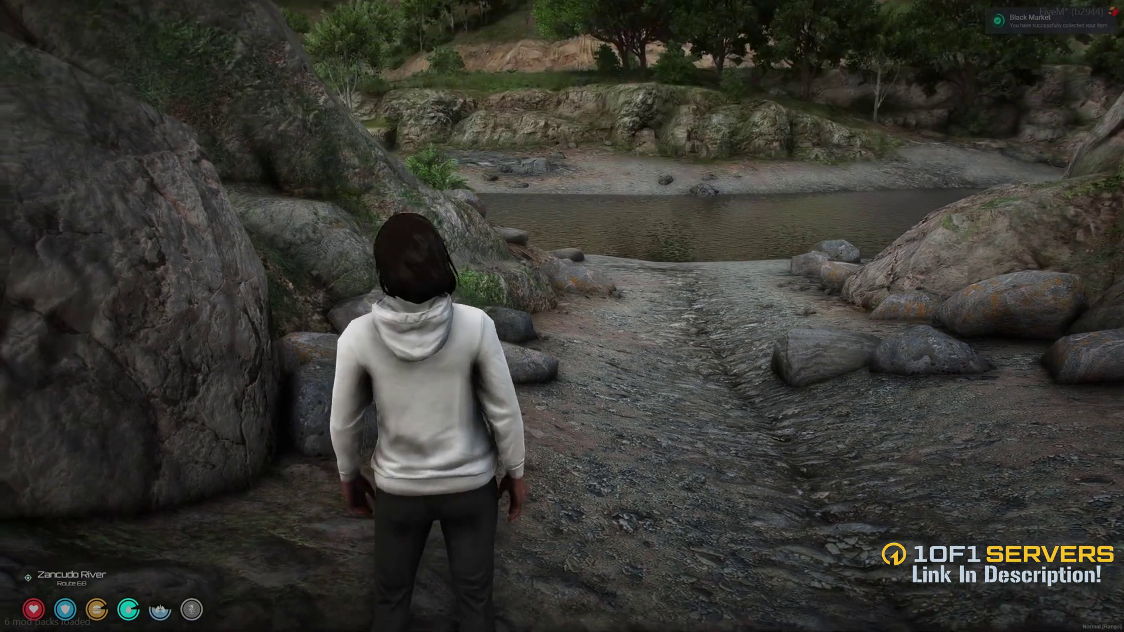
key(Tab)
mouse_move(484, 224)
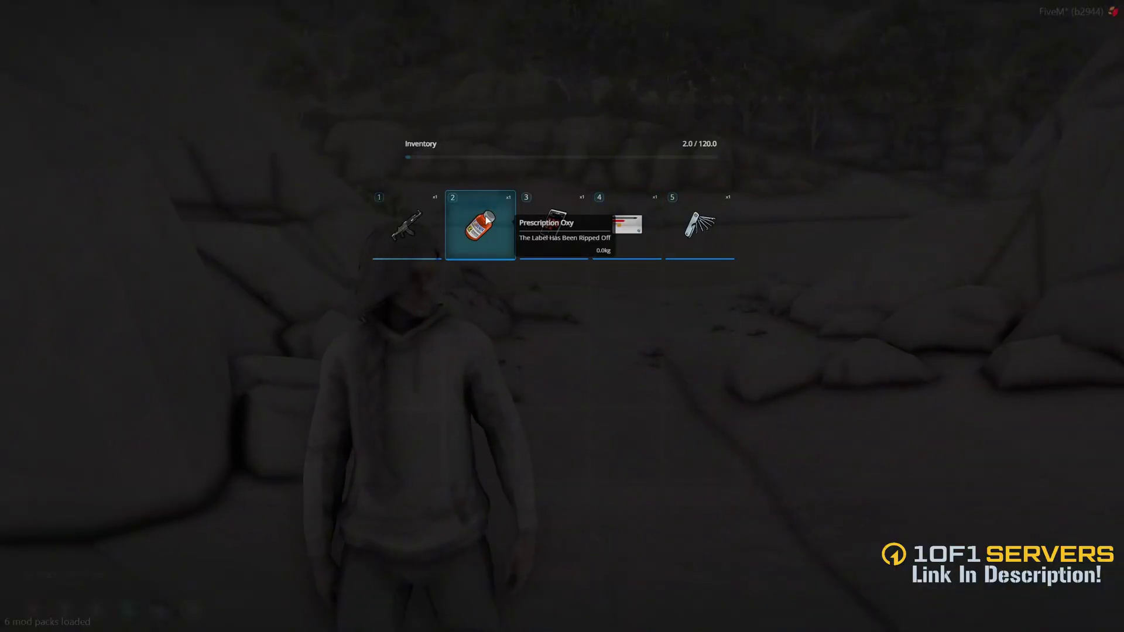
key(Tab)
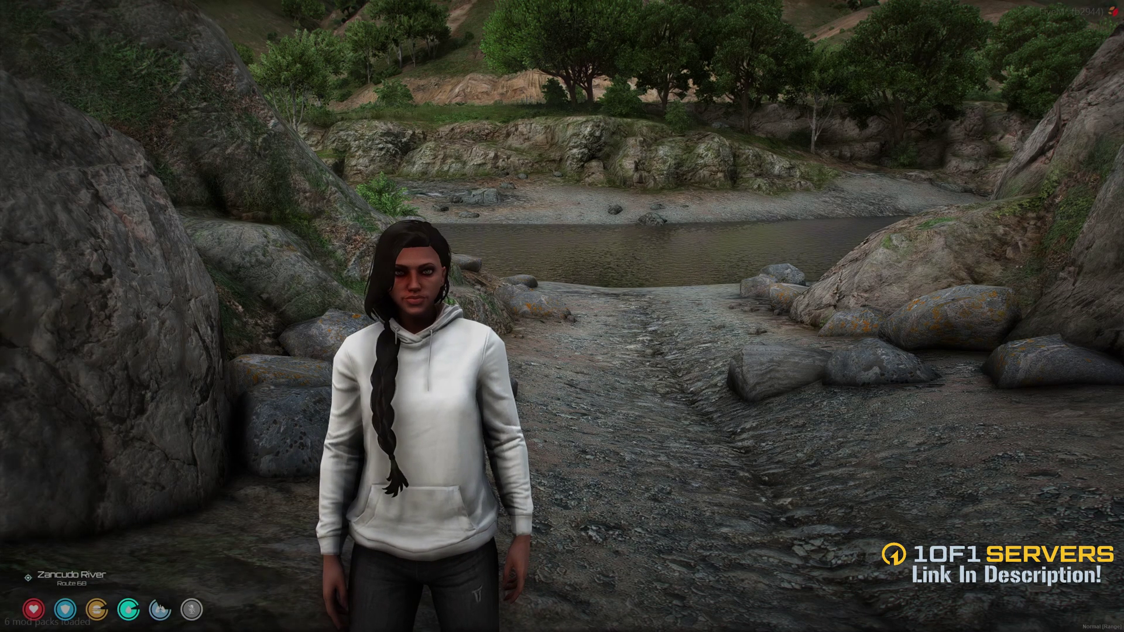